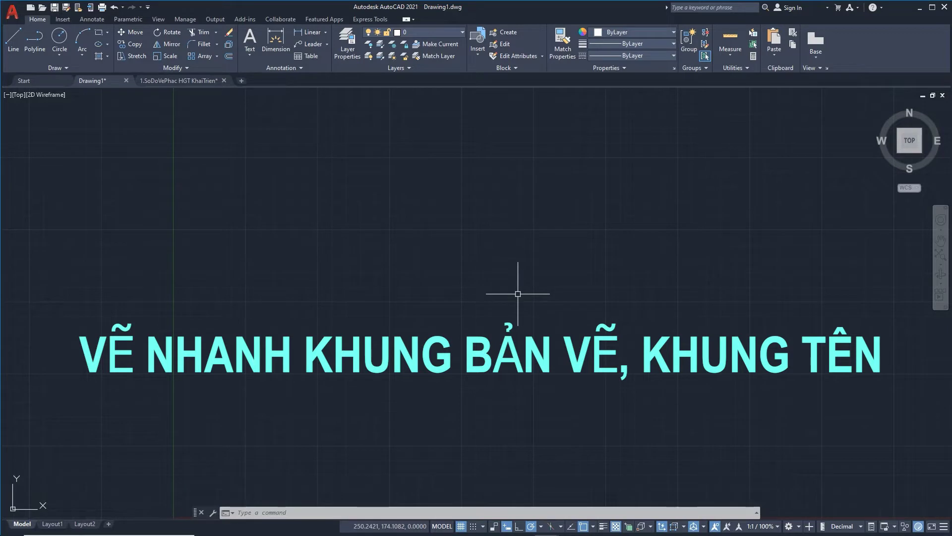
Run Zoom All so the whole empty model space is visible
key(Return)
text(a)
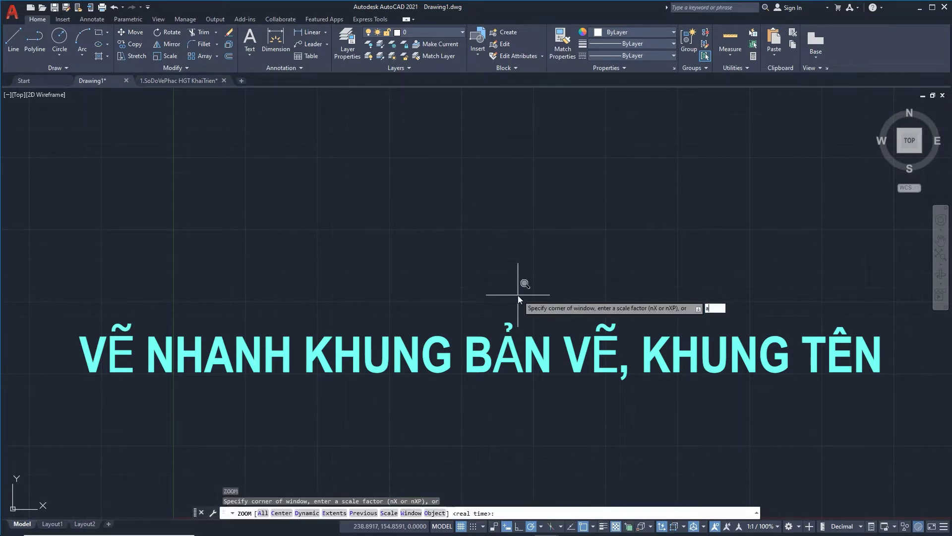
key(Return)
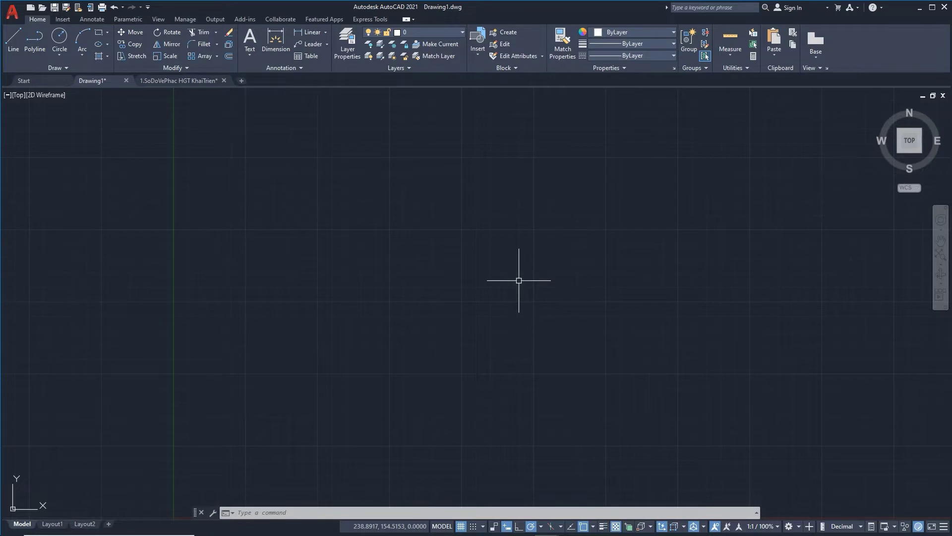
Draw a 420 × 297 rectangle from corner 0,0 as the A3 sheet outline
click(99, 34)
text(0)
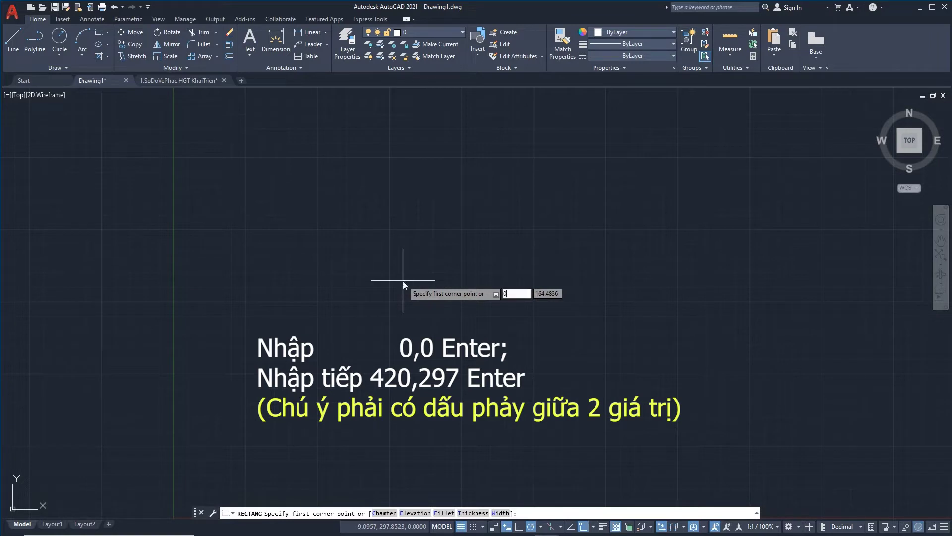
text(,0)
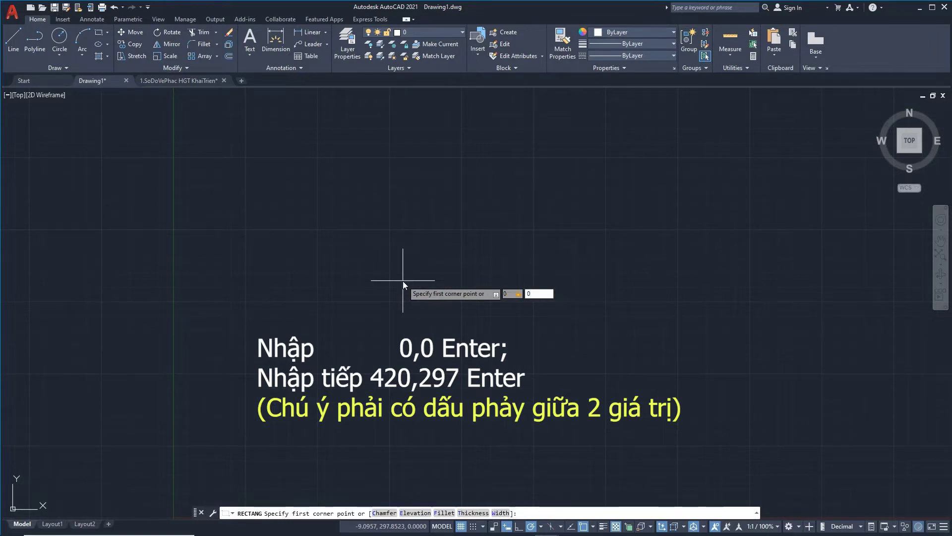
key(Return)
text(420)
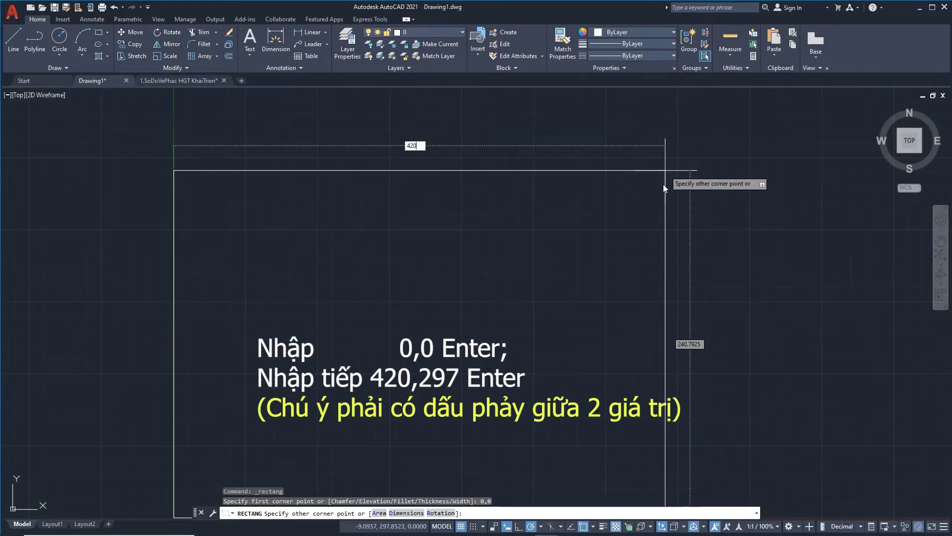
text(,297)
key(Return)
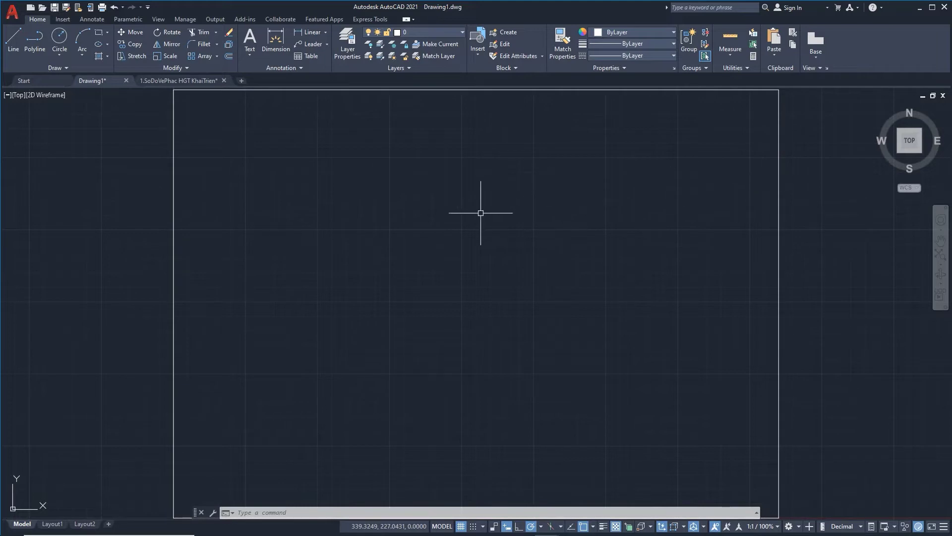
Offset the A3 sheet rectangle 5 units inward to form the inner frame
click(229, 57)
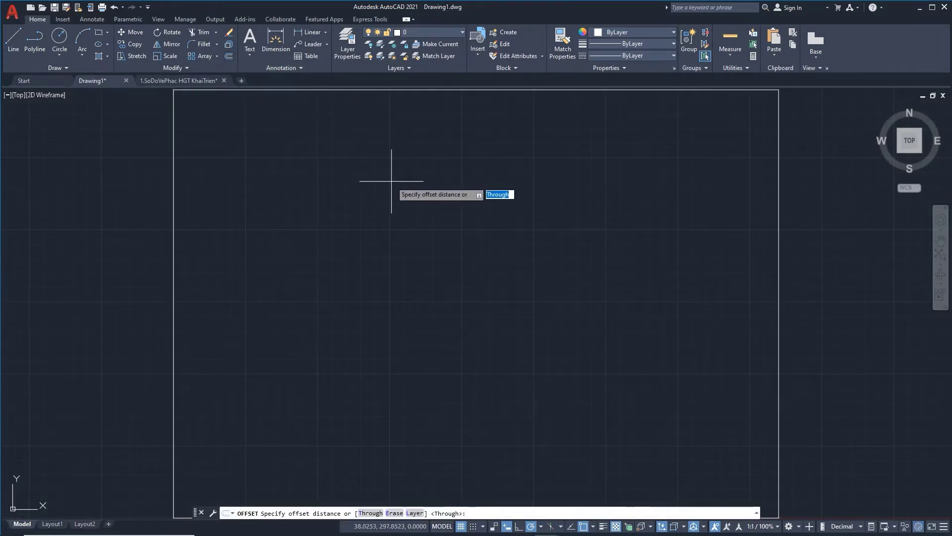
key(Return)
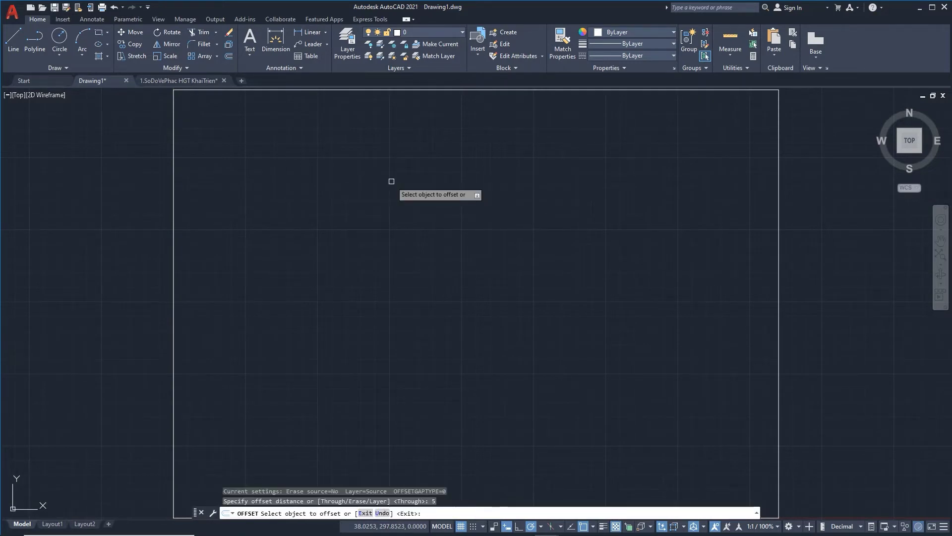
click(777, 231)
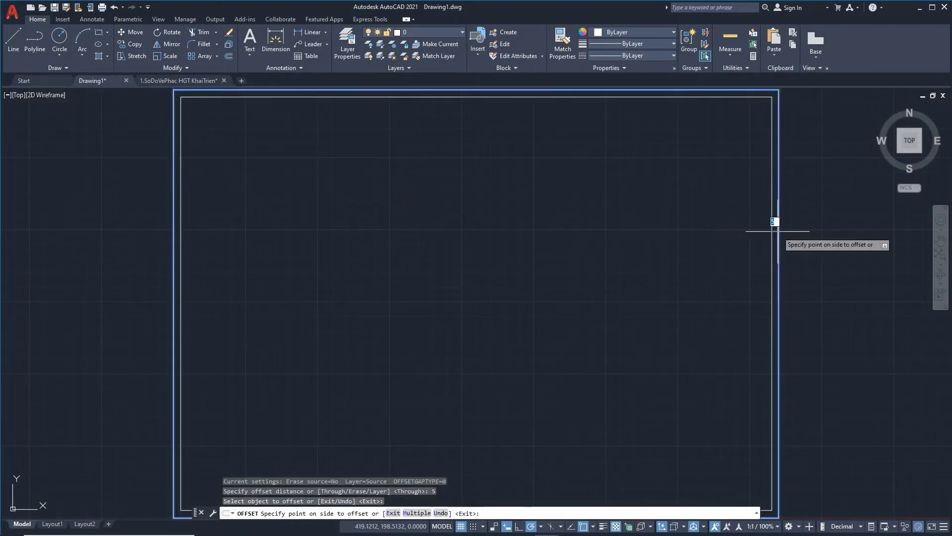
click(692, 226)
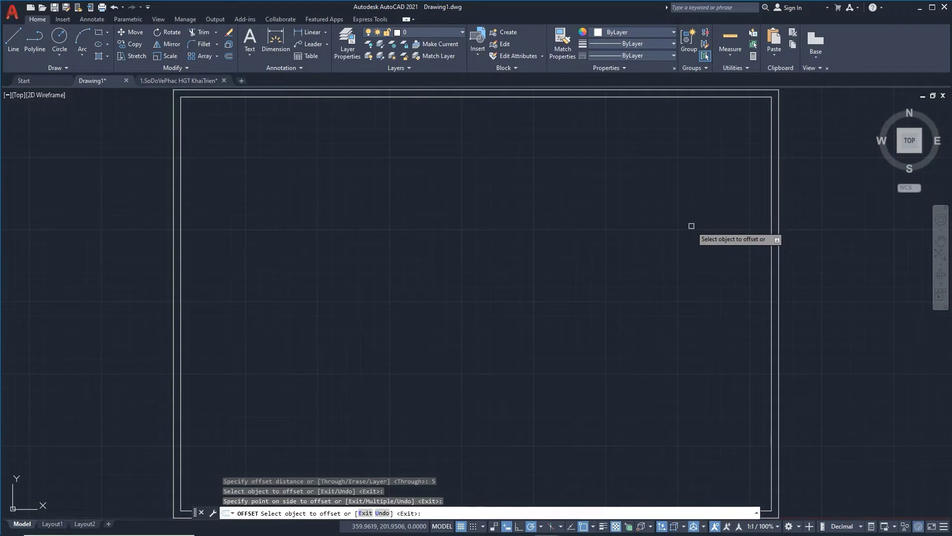
key(Return)
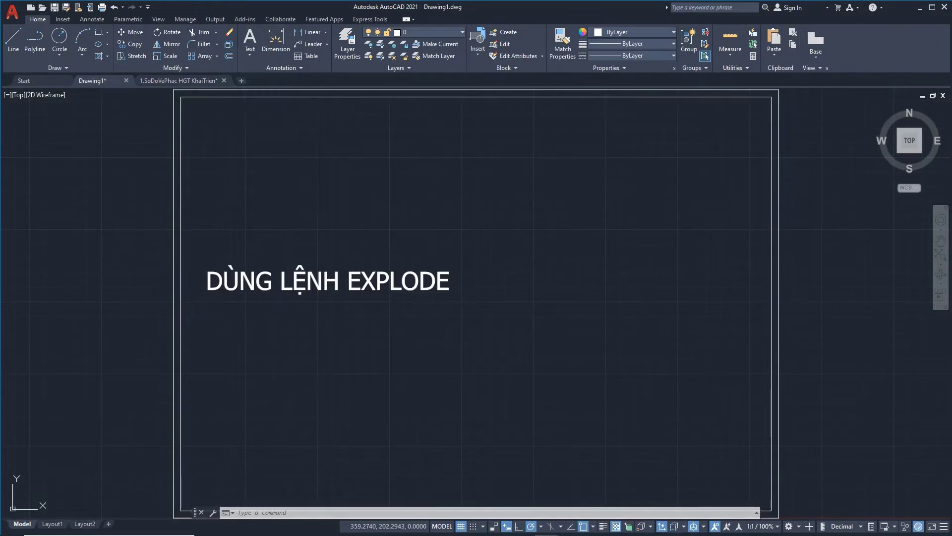
Explode the inner frame rectangle into lines and pan to its bottom edge
click(229, 45)
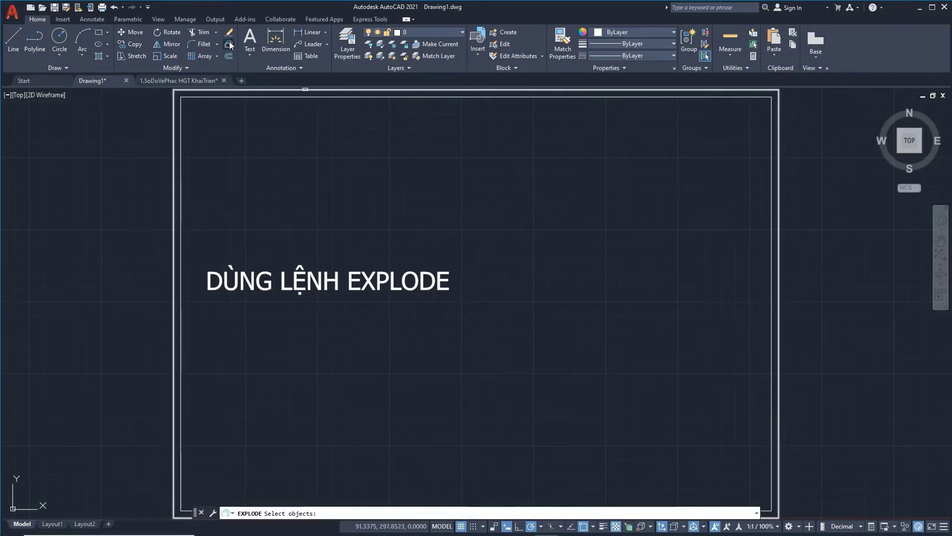
click(337, 97)
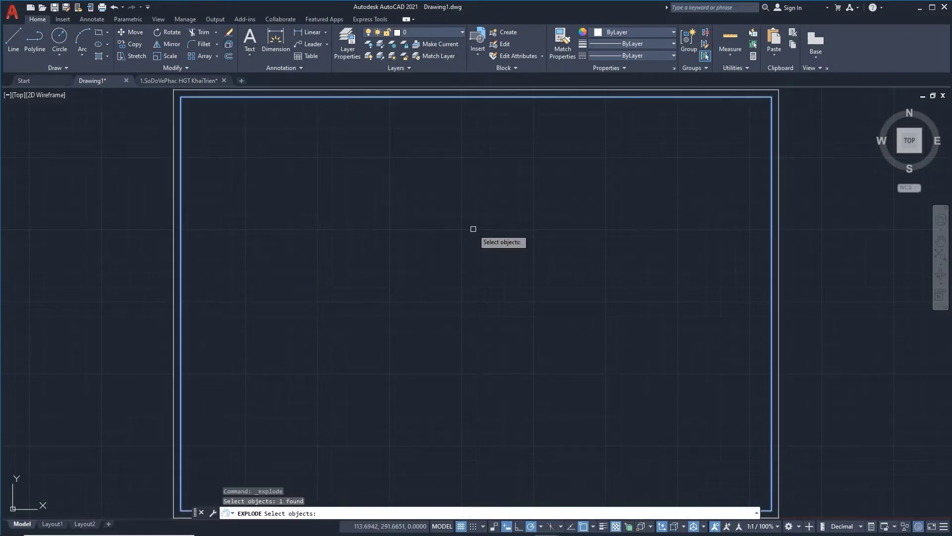
key(Return)
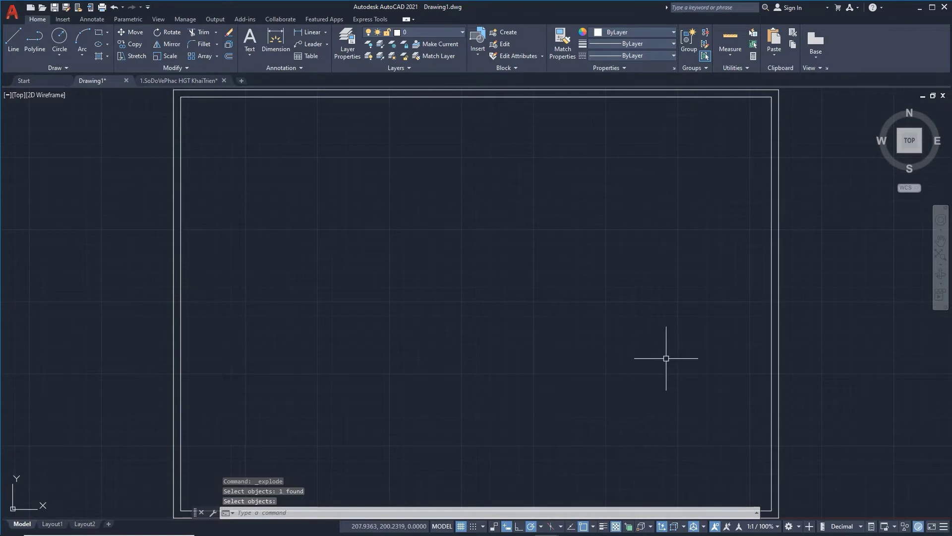
middle_drag(704, 389, 621, 323)
key(Escape)
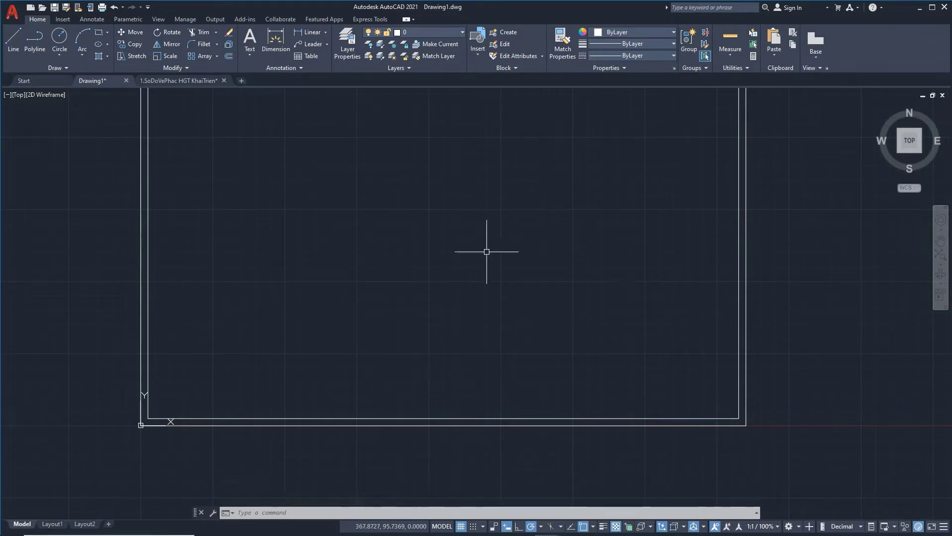
Offset the inner frame's right edge 140 units to the left
click(229, 57)
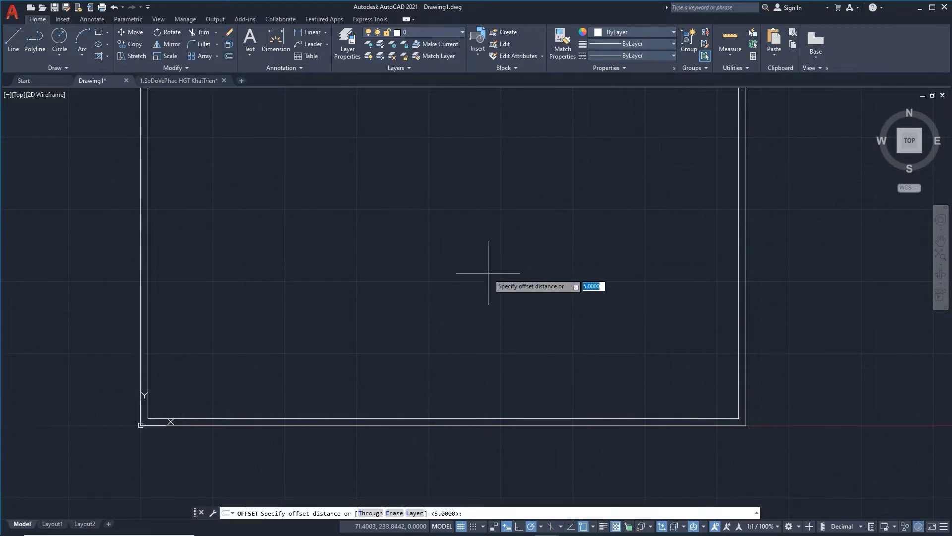
text(140)
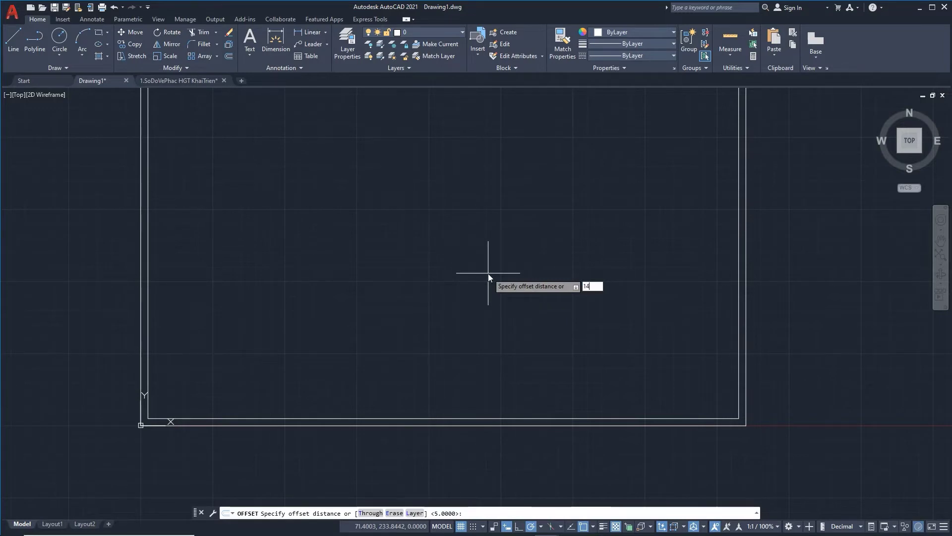
key(Return)
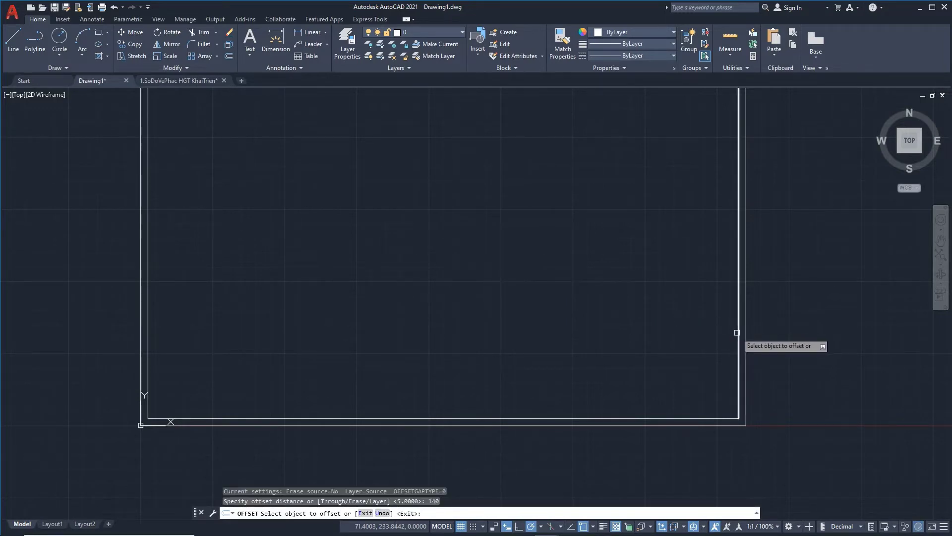
click(738, 329)
click(443, 318)
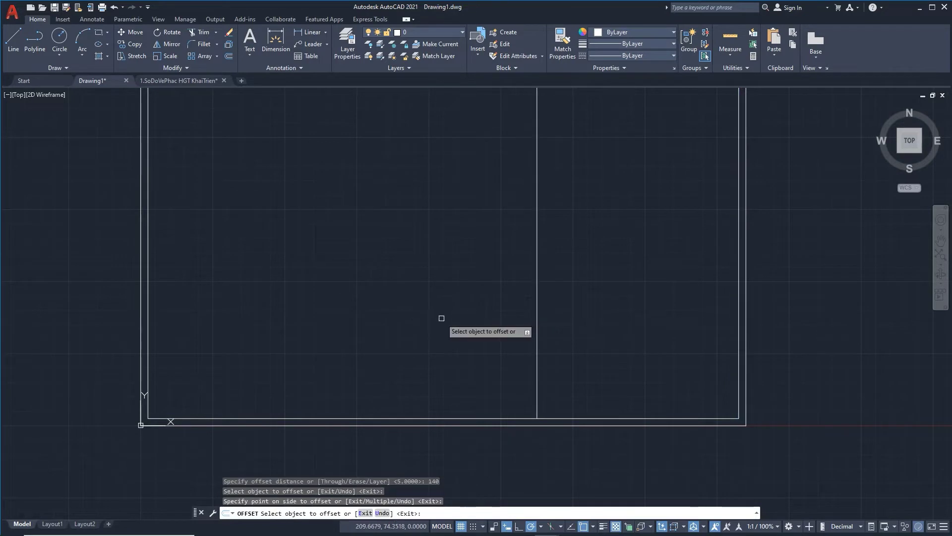
key(Return)
key(Return)
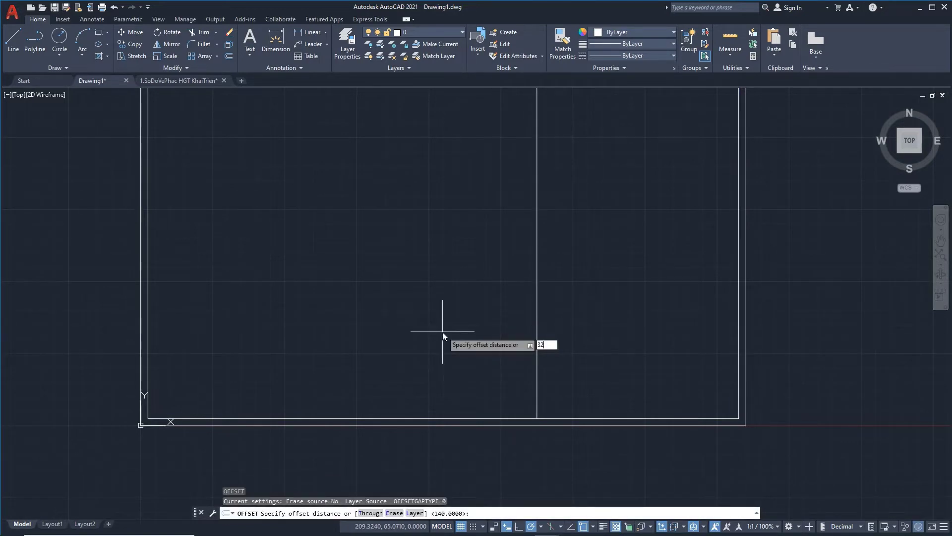
Offset the inner frame's bottom edge 32 units upward
key(Return)
click(476, 418)
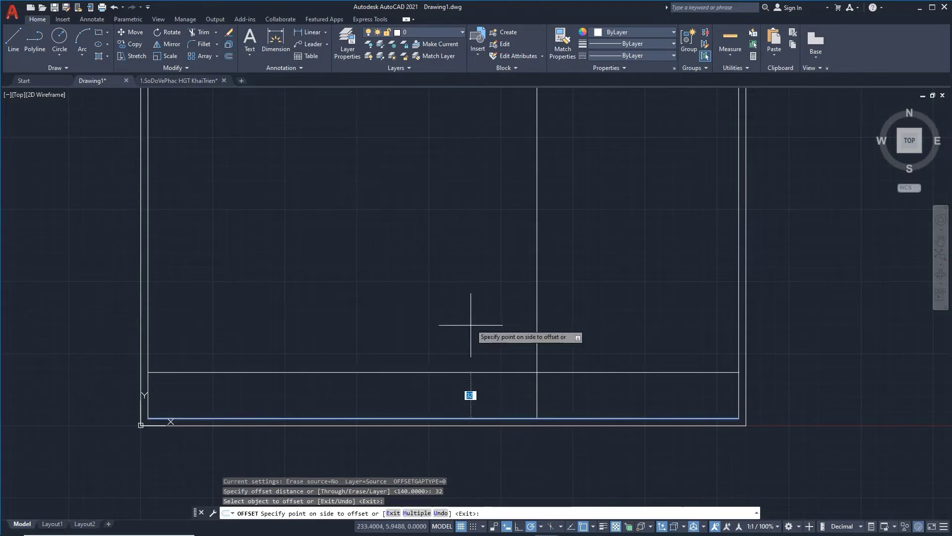
click(471, 320)
key(Return)
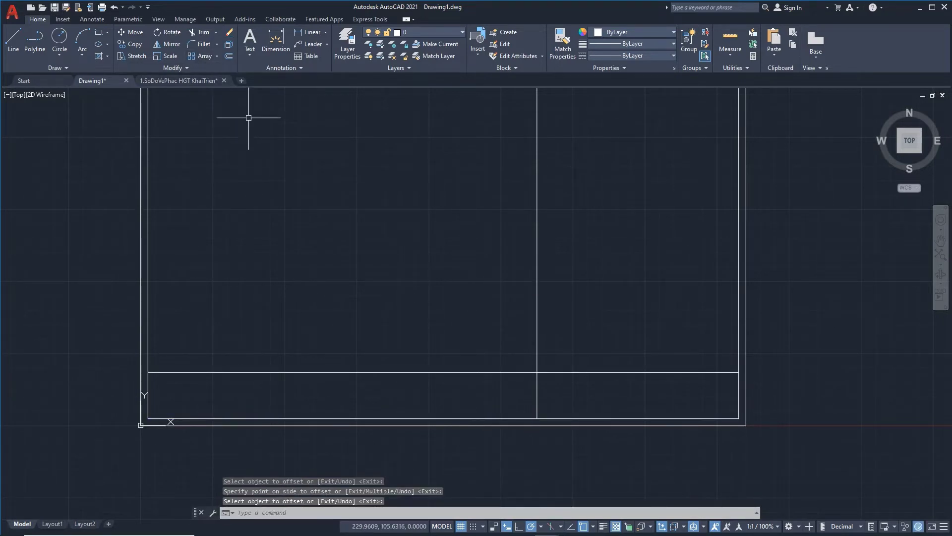
Trim the two offset lines into a 140 × 32 lower-right box and zoom in
text(tr)
key(space)
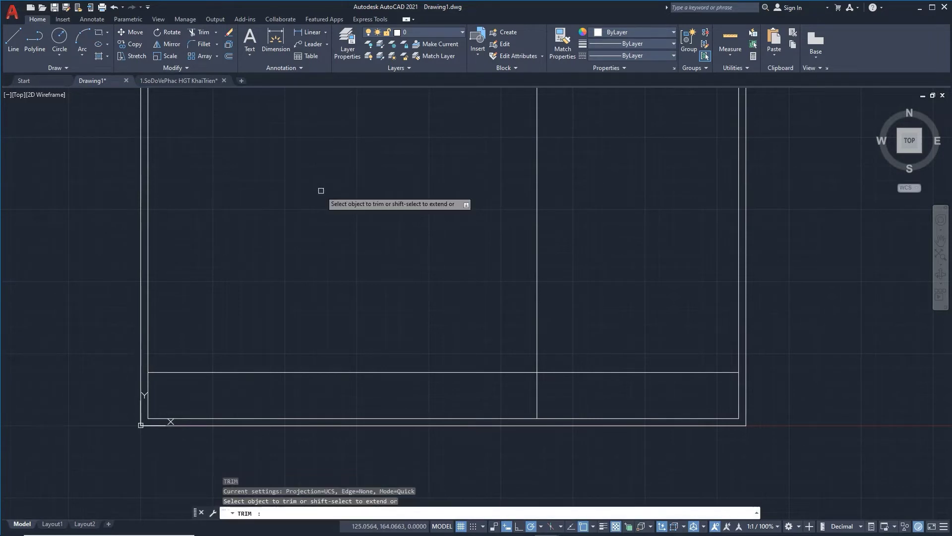
click(503, 372)
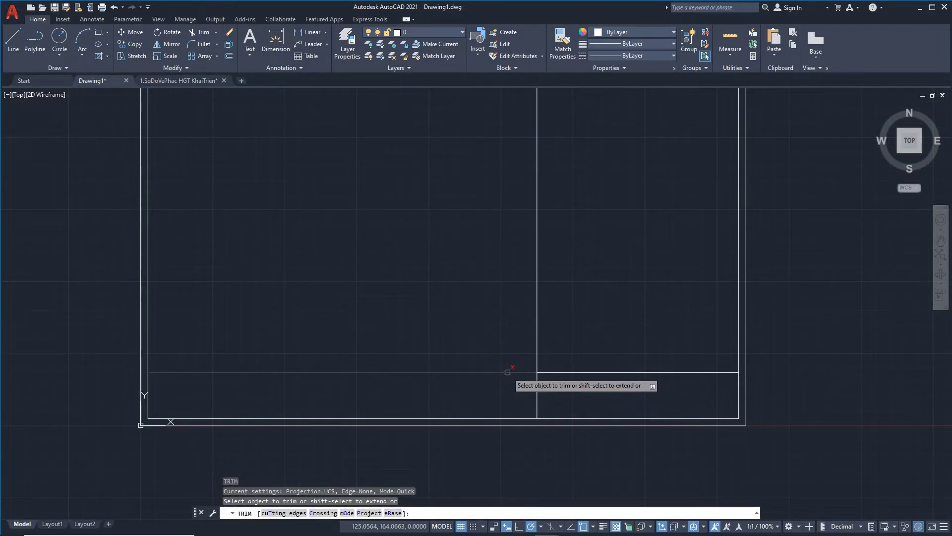
click(537, 345)
key(Return)
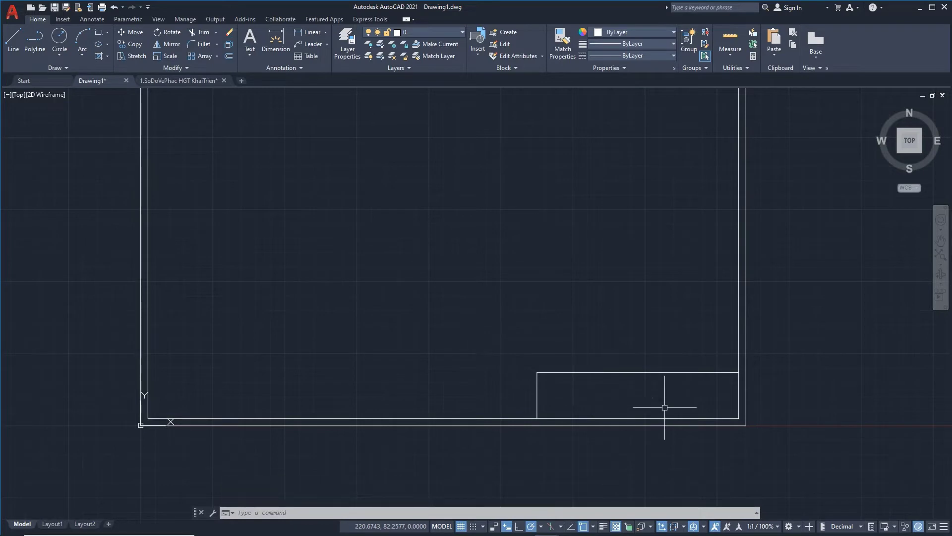
scroll(667, 403, up, 2)
scroll(665, 399, up, 2)
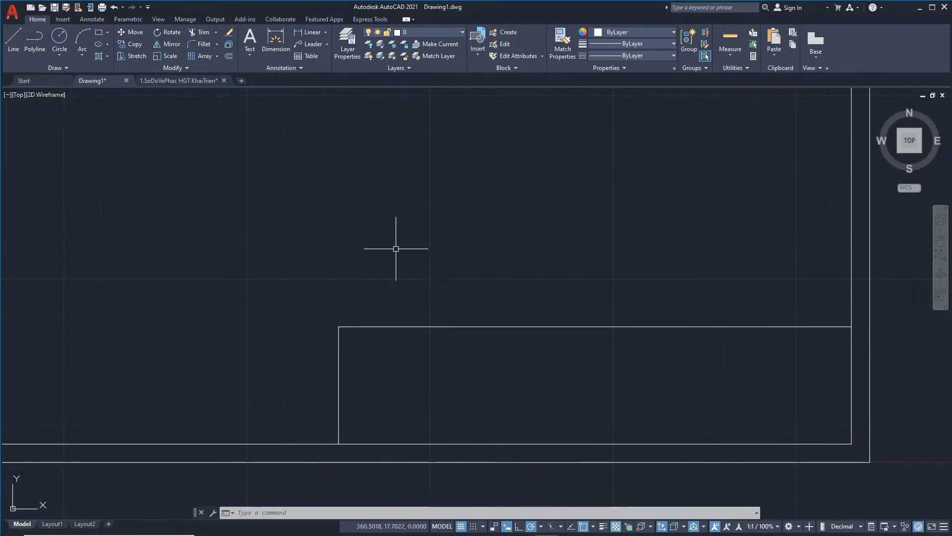
Offset the title block's top edge downward in 8-unit steps to create three row lines
click(229, 55)
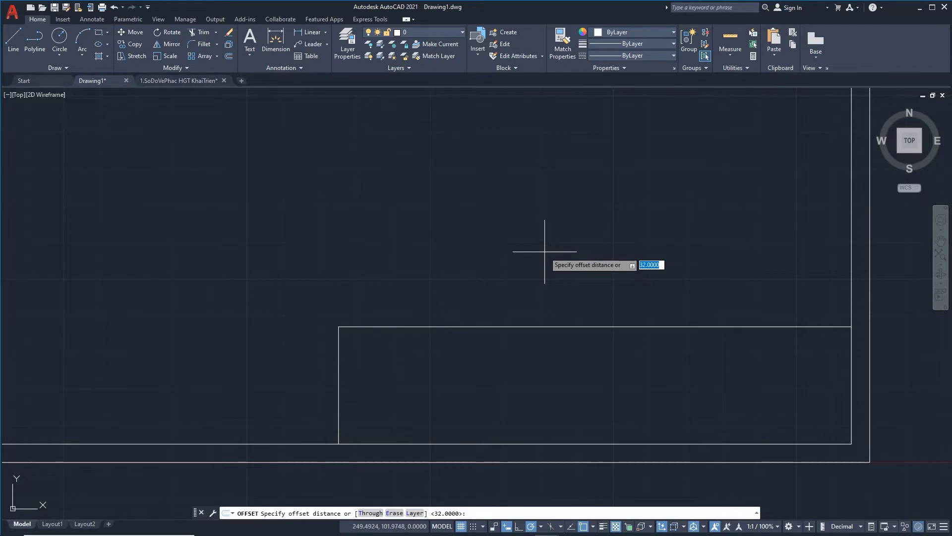
text(8)
key(Return)
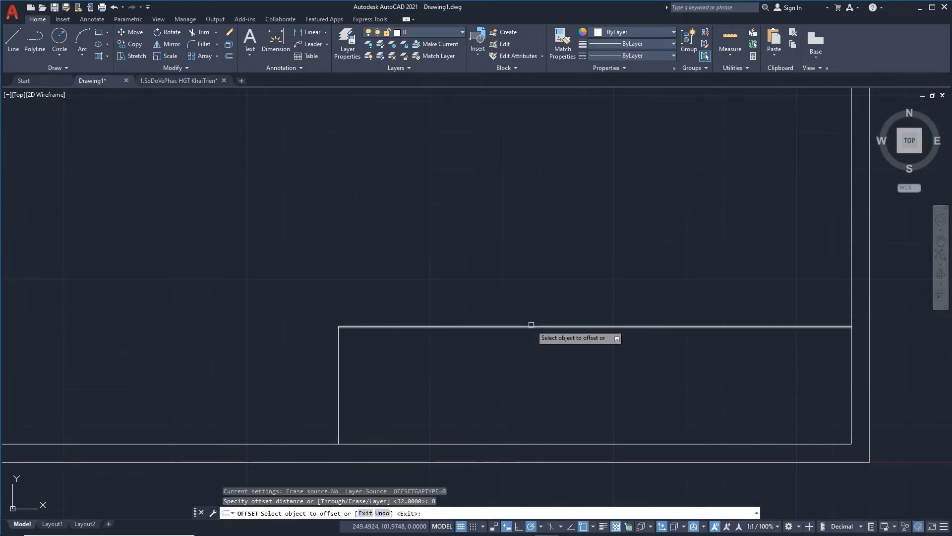
click(523, 326)
click(522, 347)
click(511, 355)
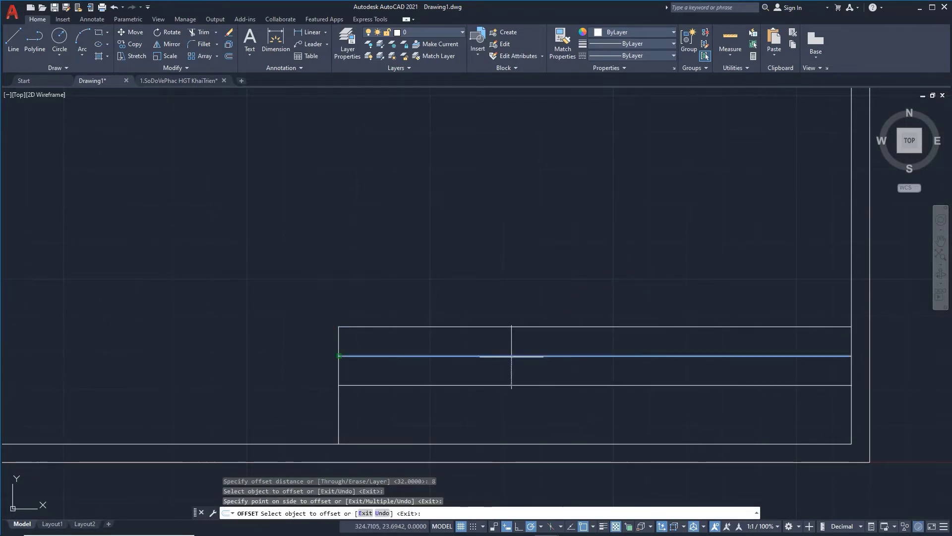
click(509, 400)
click(498, 407)
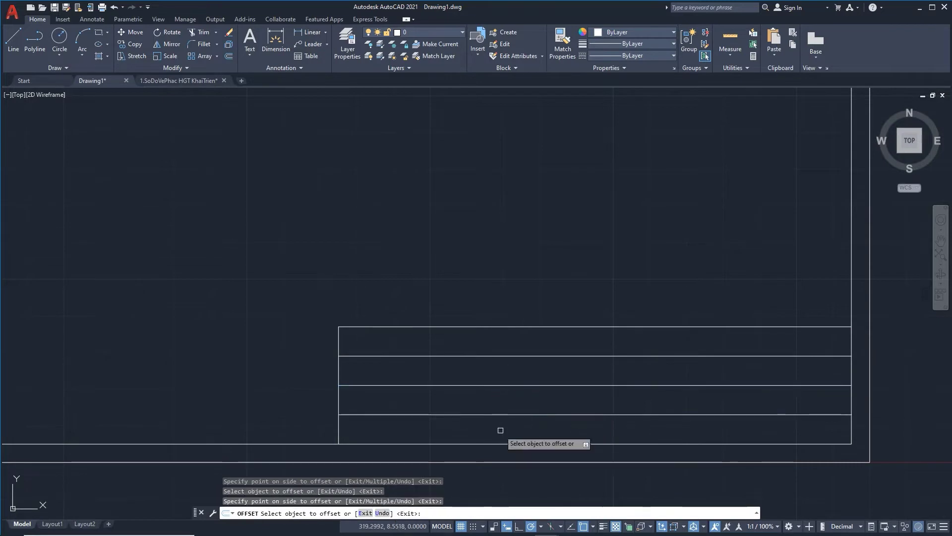
key(Return)
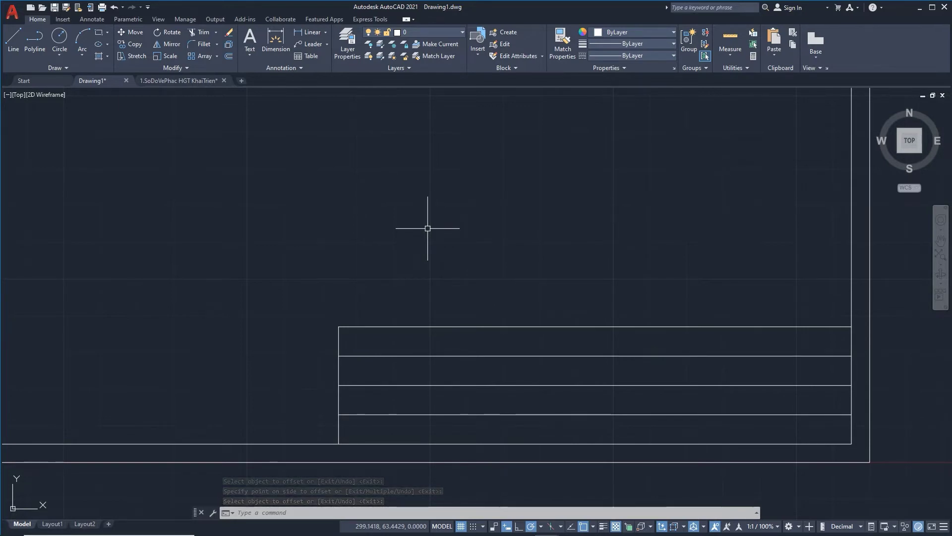
Add a column line 20 units right of the title block's left edge
text(o)
key(Return)
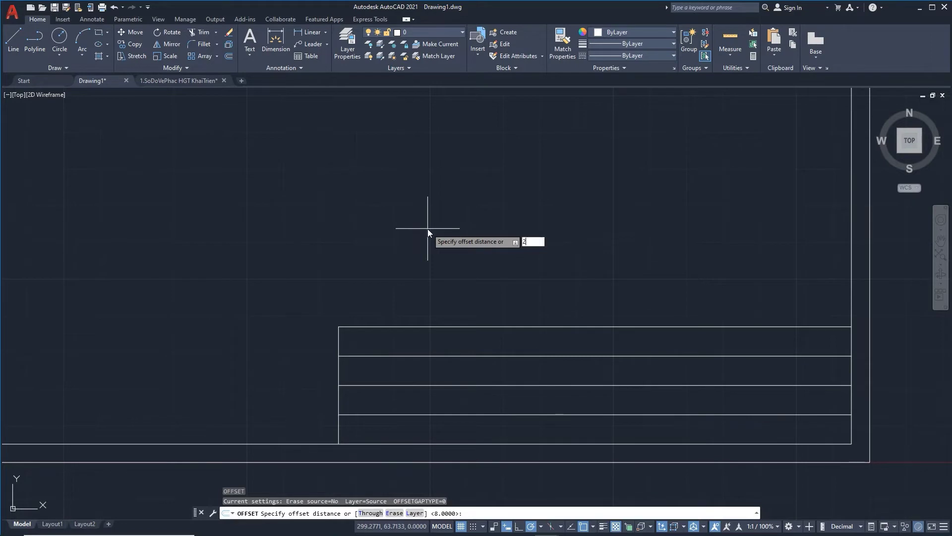
text(0)
key(Return)
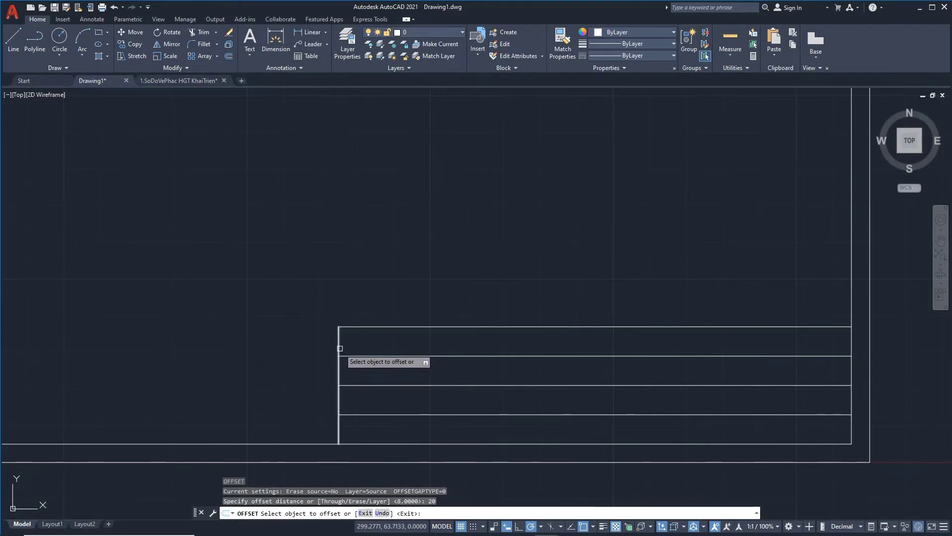
click(340, 348)
click(468, 342)
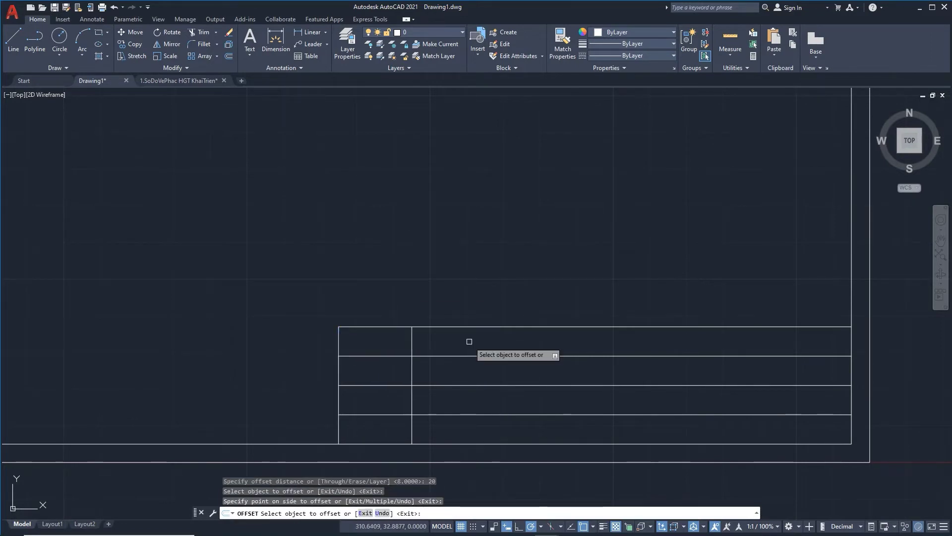
key(Return)
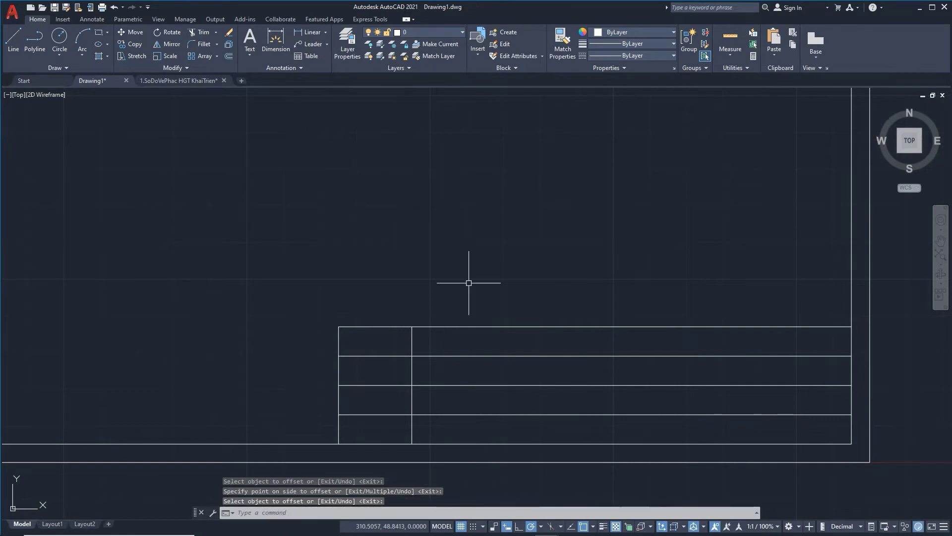
Add two more column lines, 30 and then 15 units further right
key(Return)
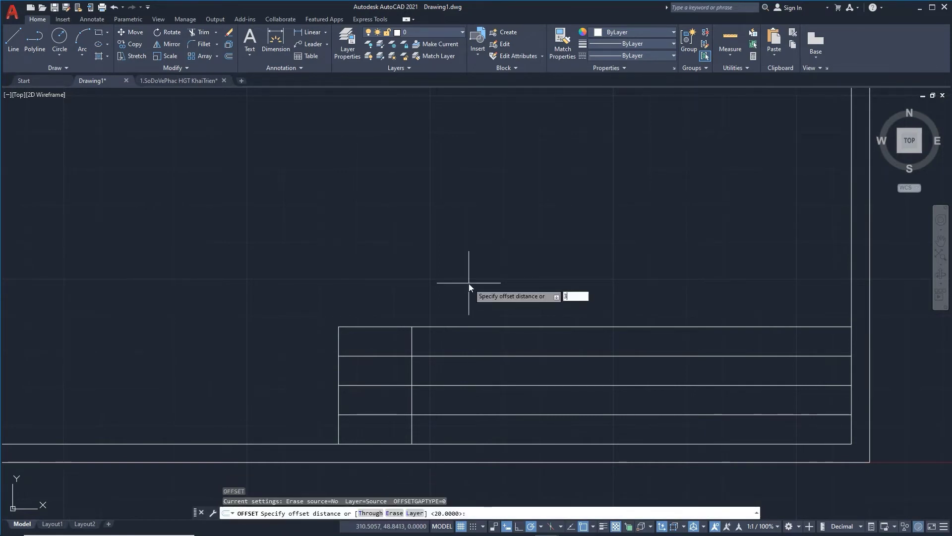
text(0)
key(Return)
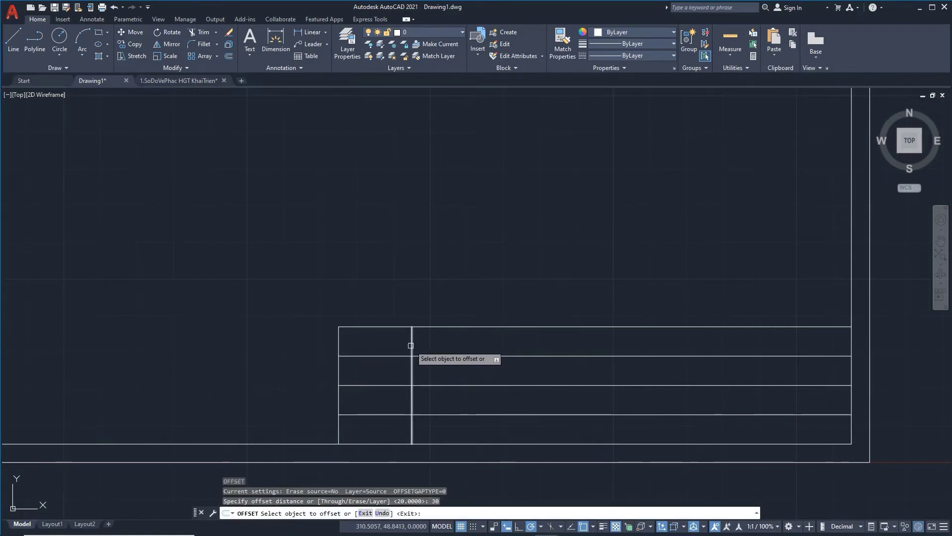
click(410, 345)
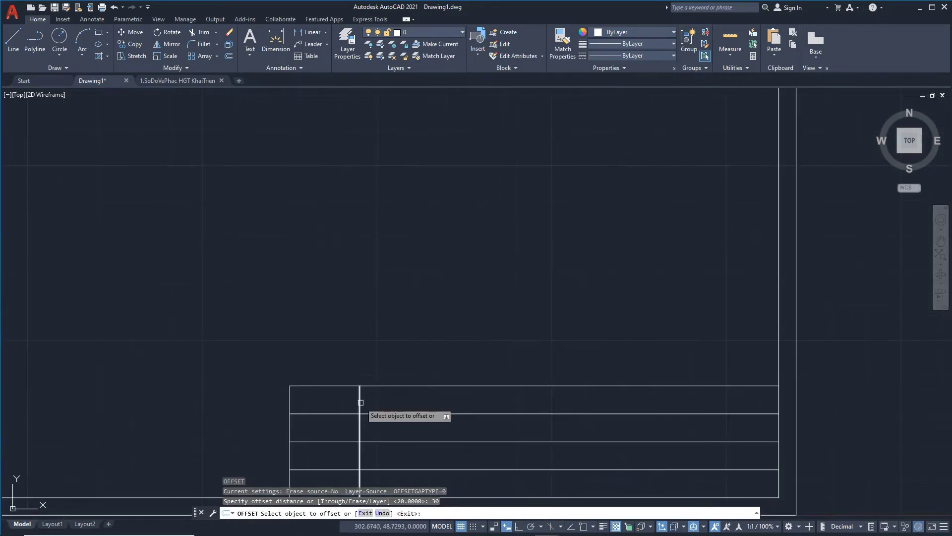
click(361, 402)
click(444, 398)
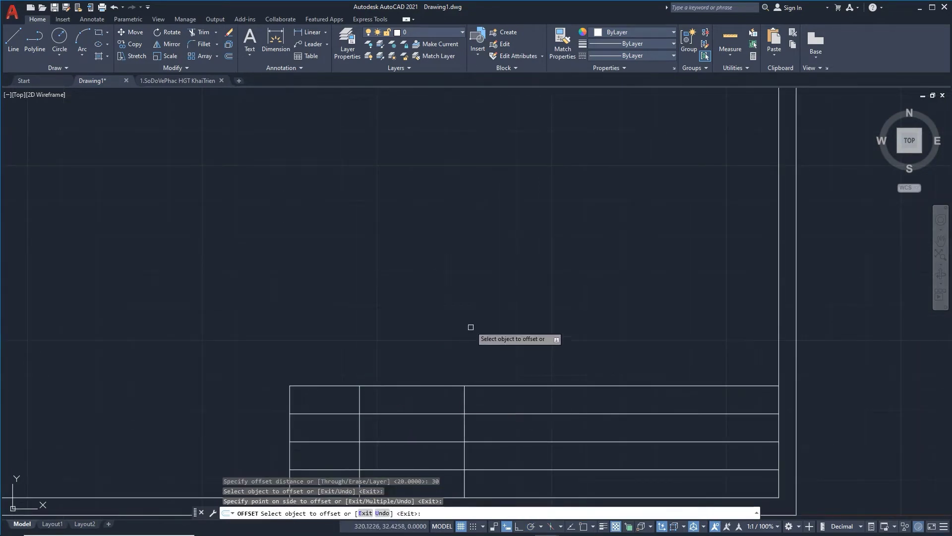
key(Return)
key(Return)
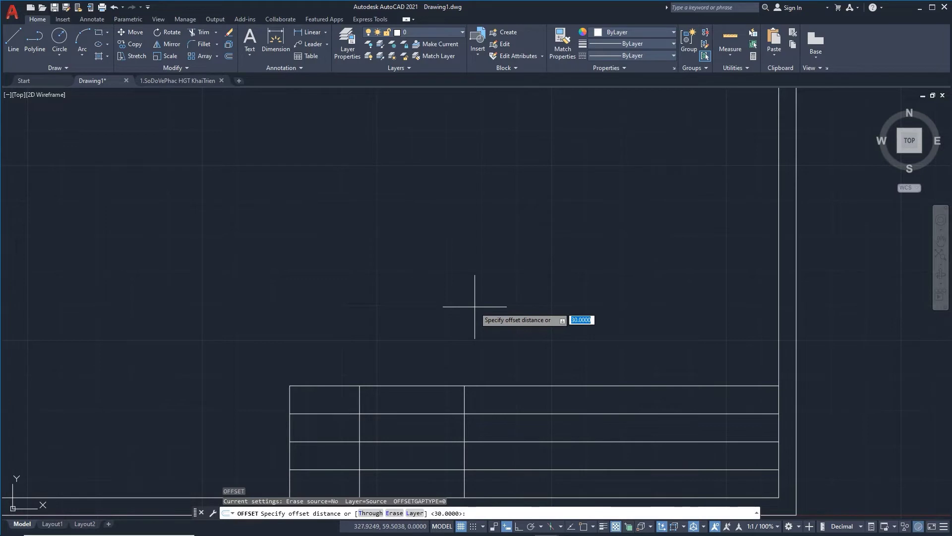
text(15)
key(Return)
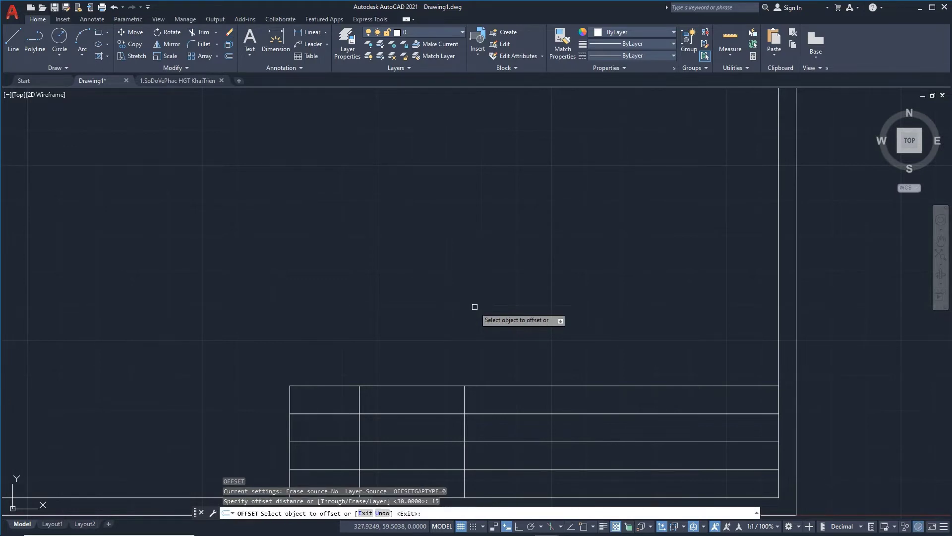
click(462, 396)
click(497, 396)
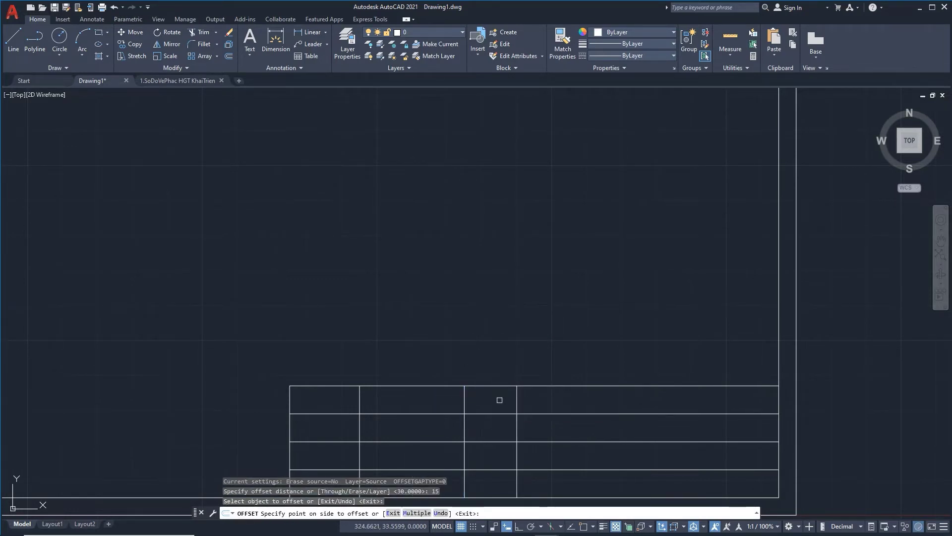
key(Return)
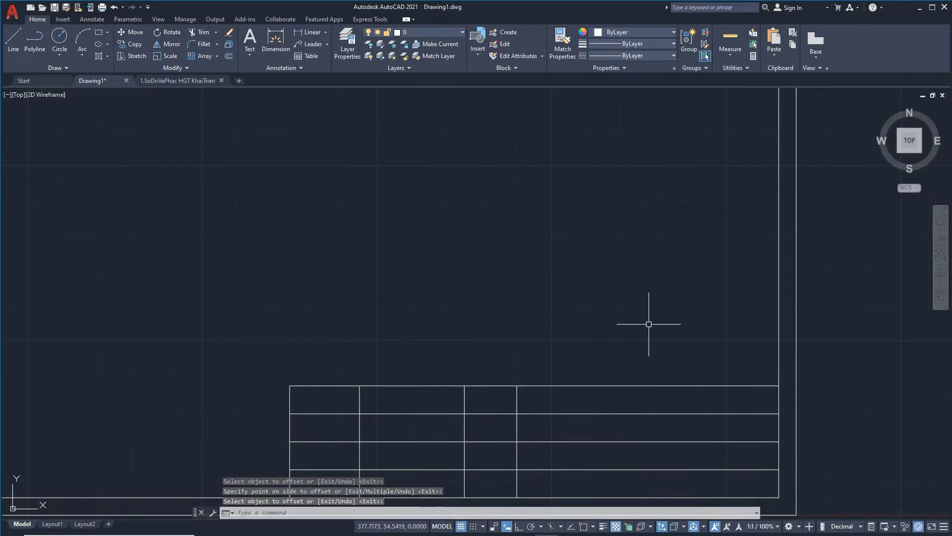
Add a column line 25 units left of the inner frame's right edge
key(Return)
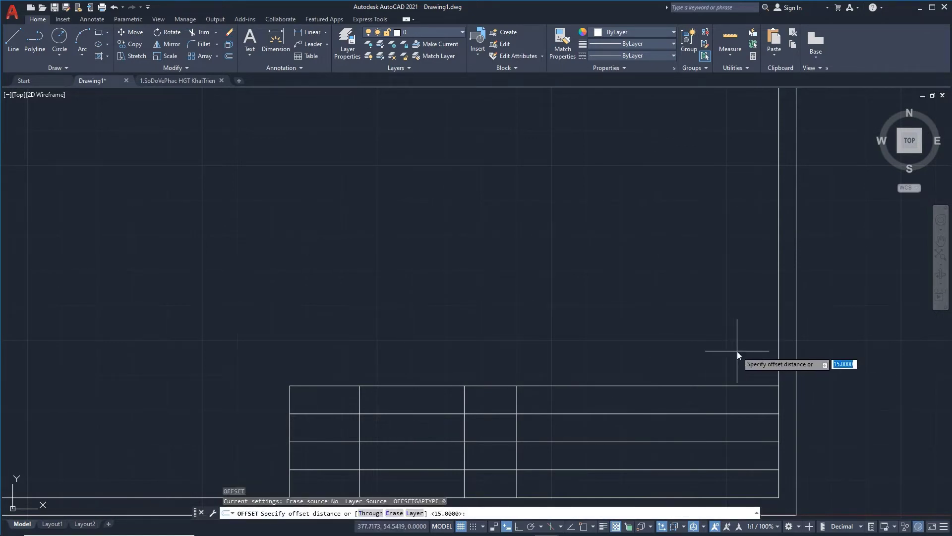
text(24)
text(5)
key(Return)
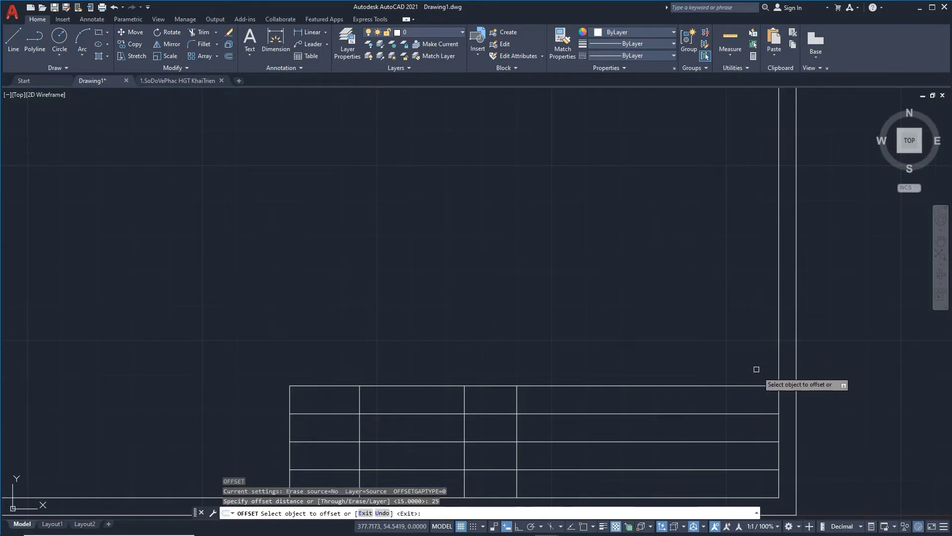
click(778, 405)
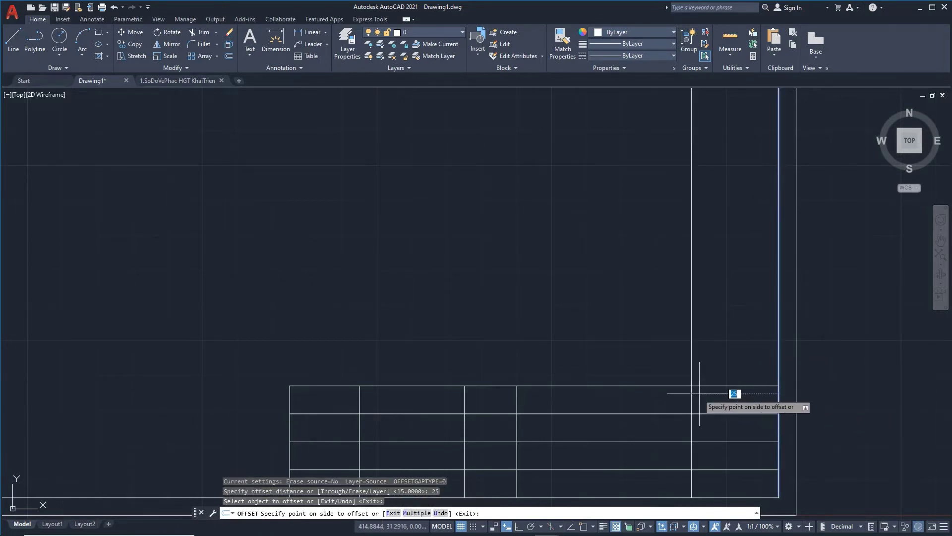
click(671, 398)
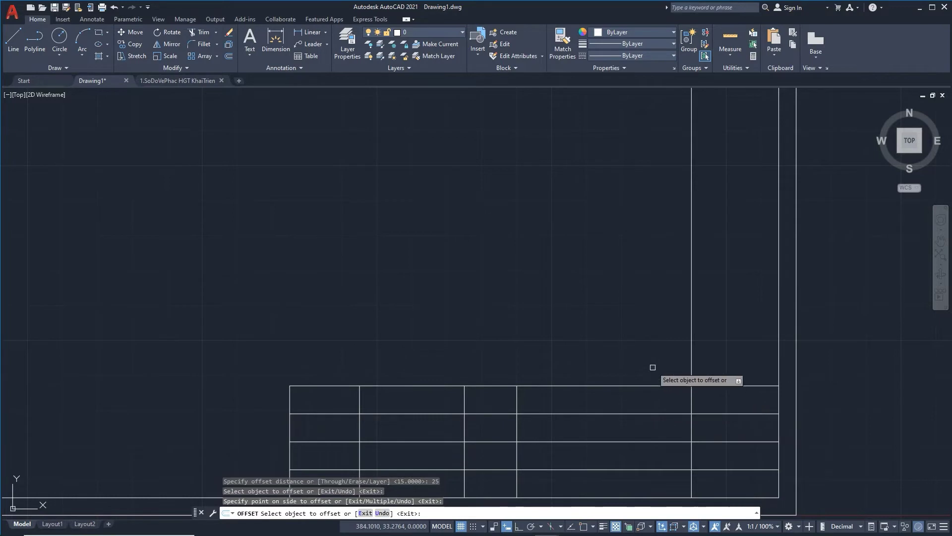
key(Return)
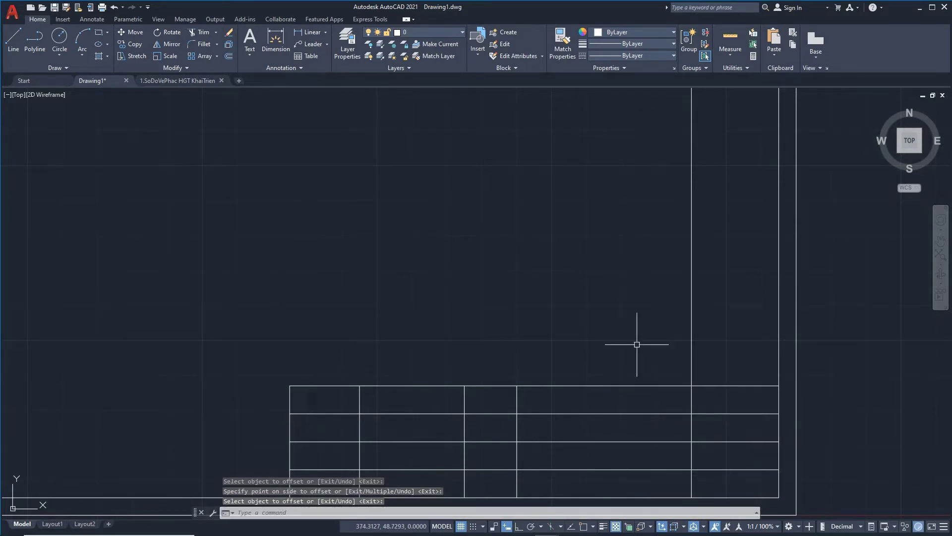
text(tr)
key(Return)
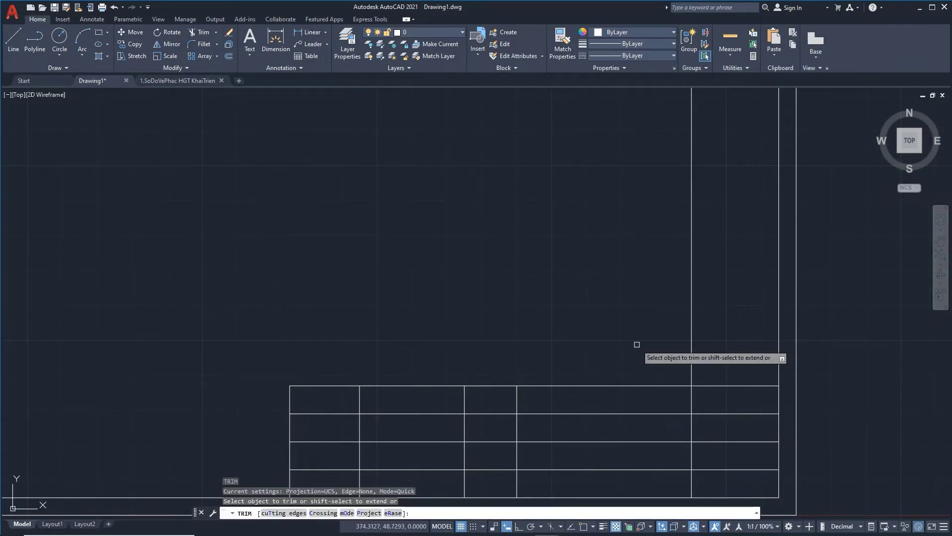
Trim the line above the title block and inner row and column dividers to merge cells
click(693, 359)
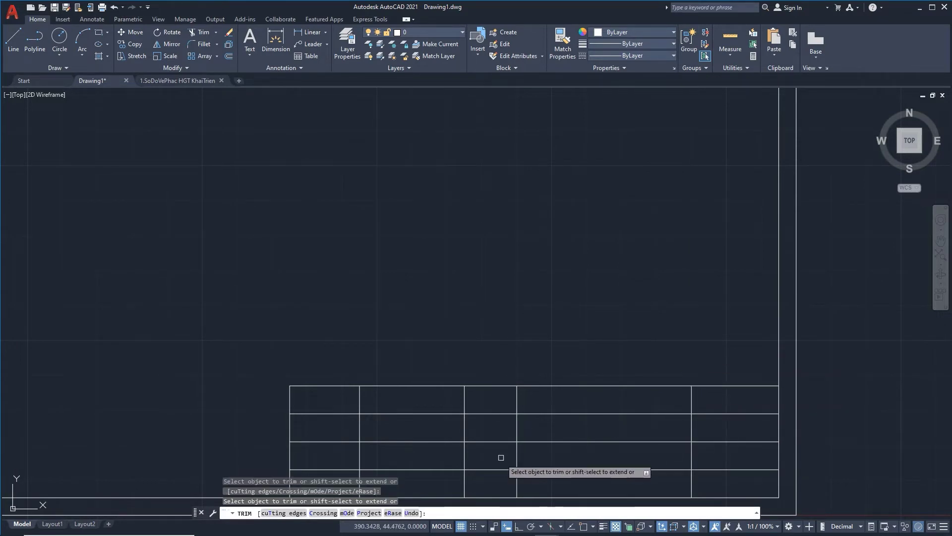
click(441, 469)
click(341, 469)
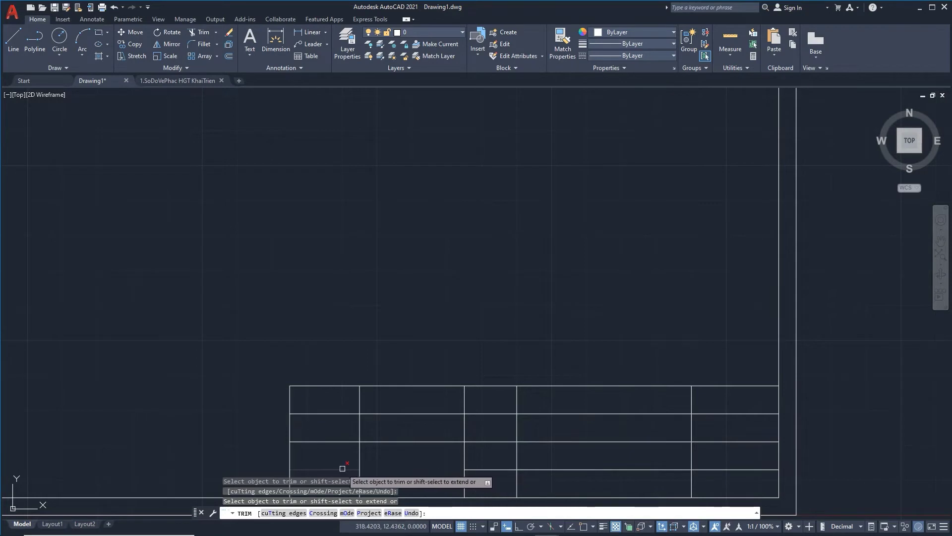
click(491, 469)
click(465, 463)
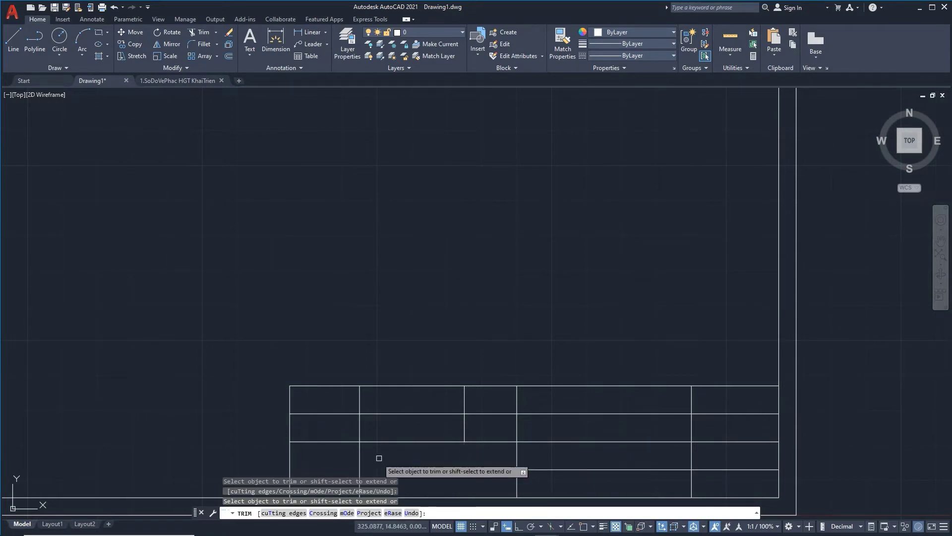
click(359, 455)
click(590, 469)
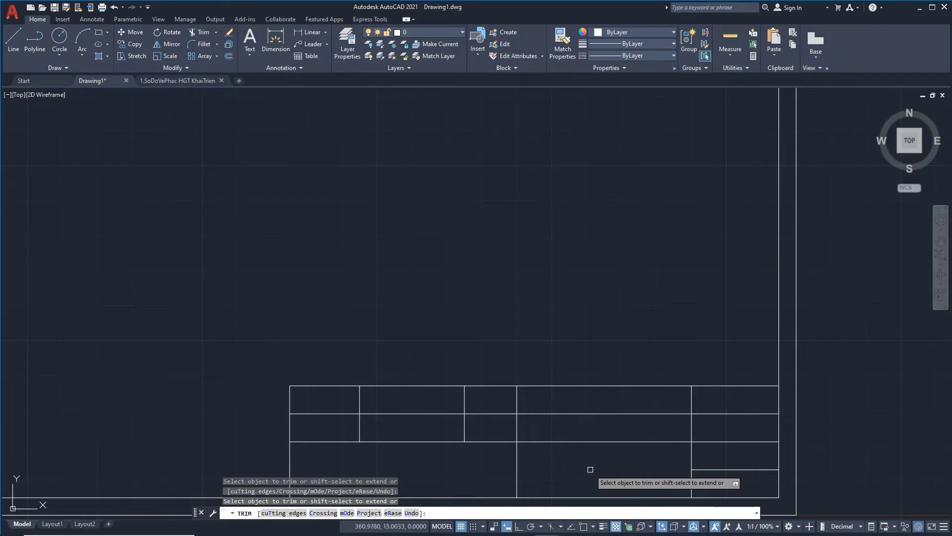
click(692, 404)
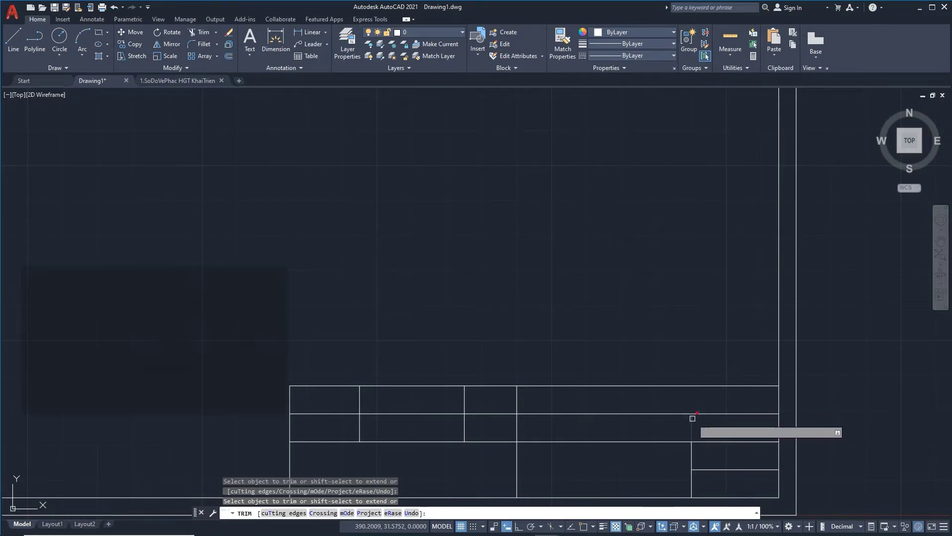
key(Escape)
text(z)
key(Return)
Zoom All to view the entire A3 frame
text(a)
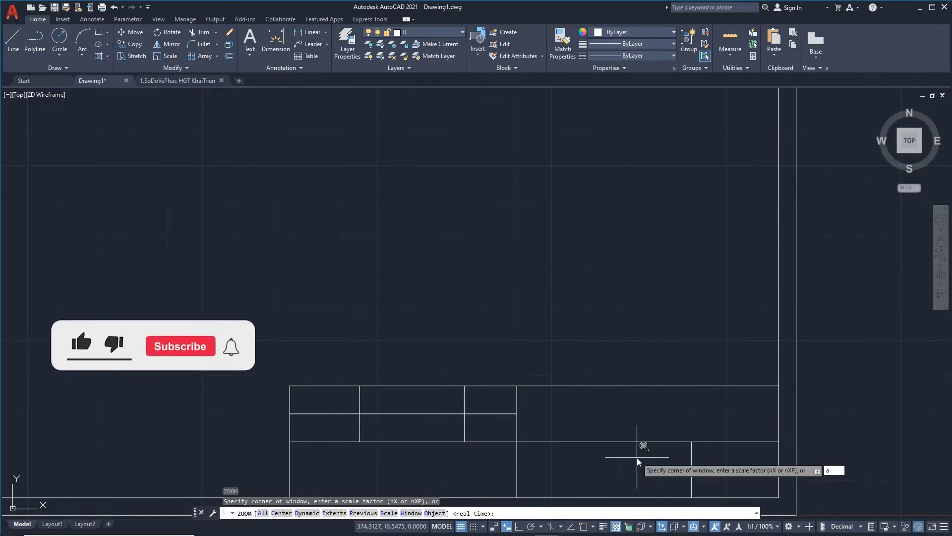
key(Escape)
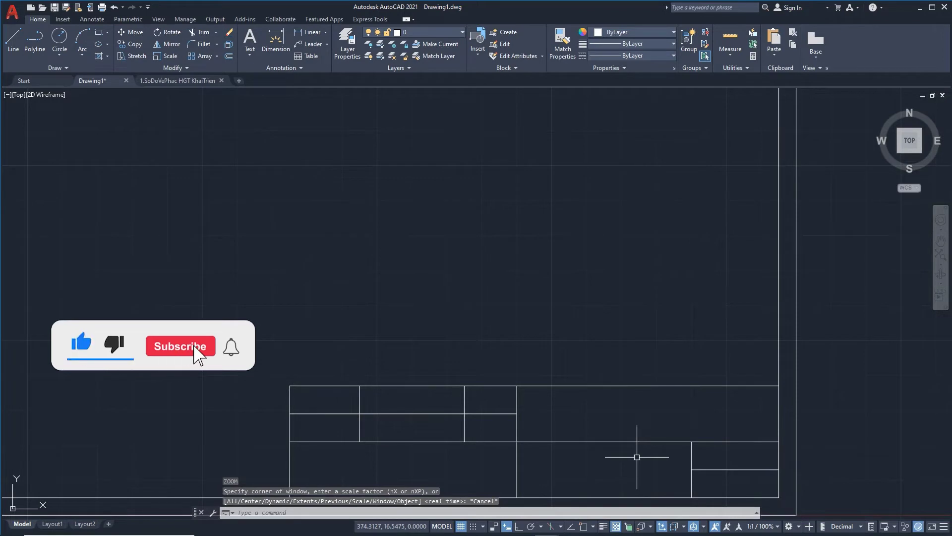
text(z)
key(Return)
text(a)
key(Return)
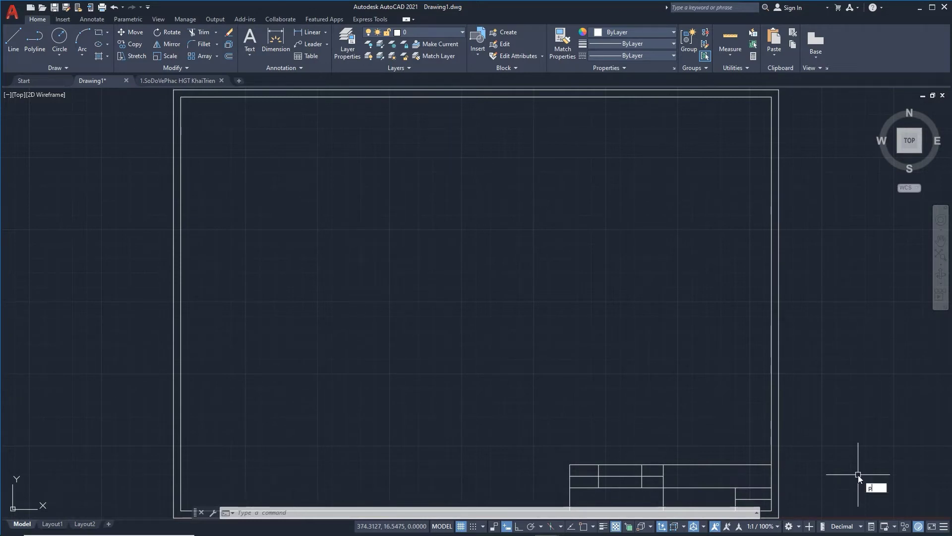
Pan and zoom in close on the lower-right title block
text(p)
key(Return)
drag(835, 472, 790, 455)
scroll(352, 212, up, 3)
key(Escape)
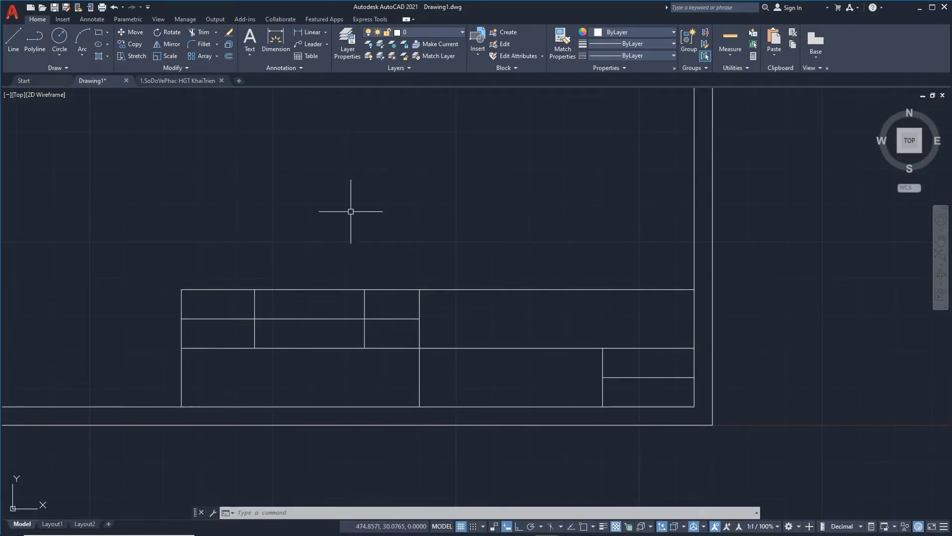
Create a multiline text label reading 'Người vẽ' just above the title block
click(250, 52)
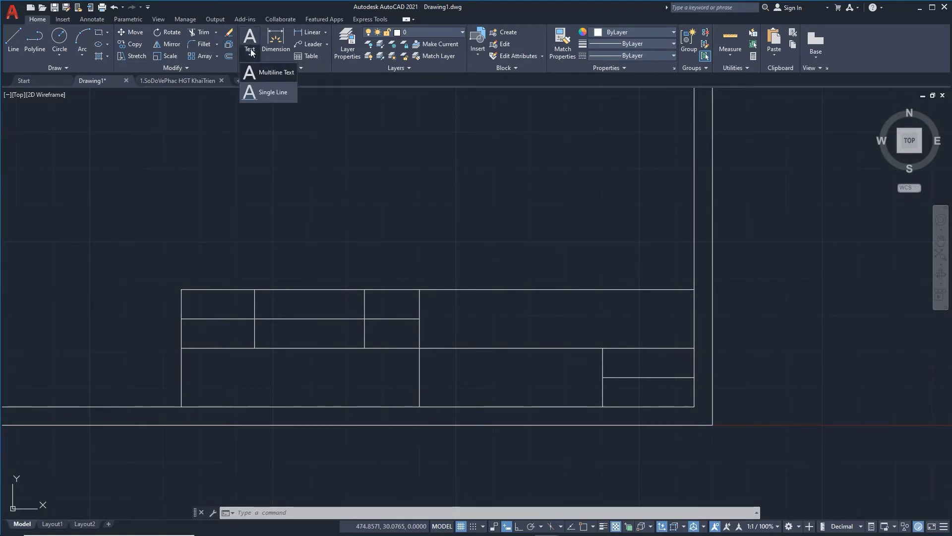
click(265, 72)
click(251, 180)
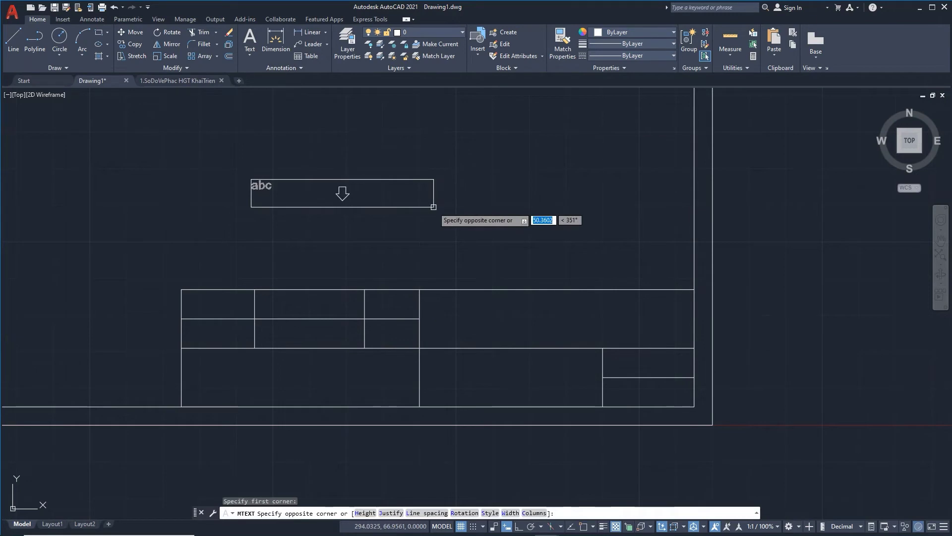
click(434, 207)
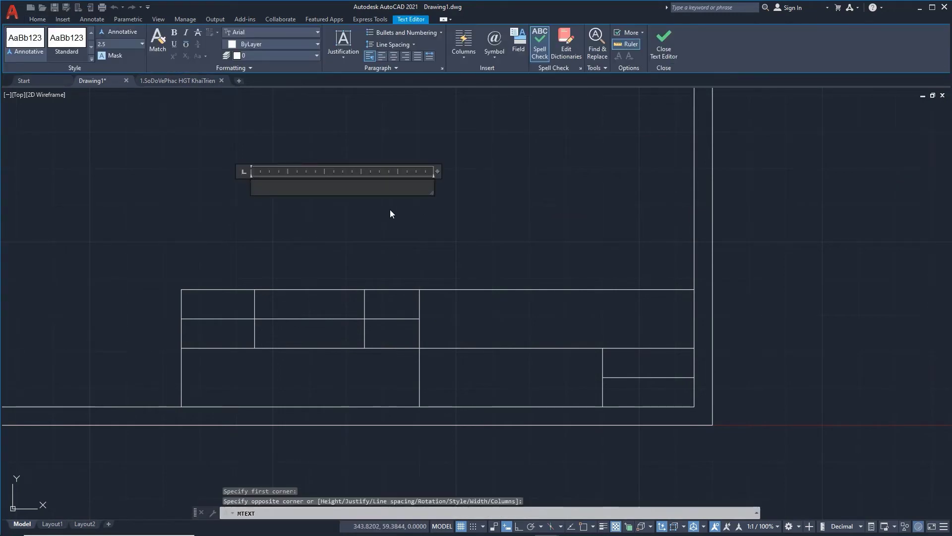
text(Nguo)
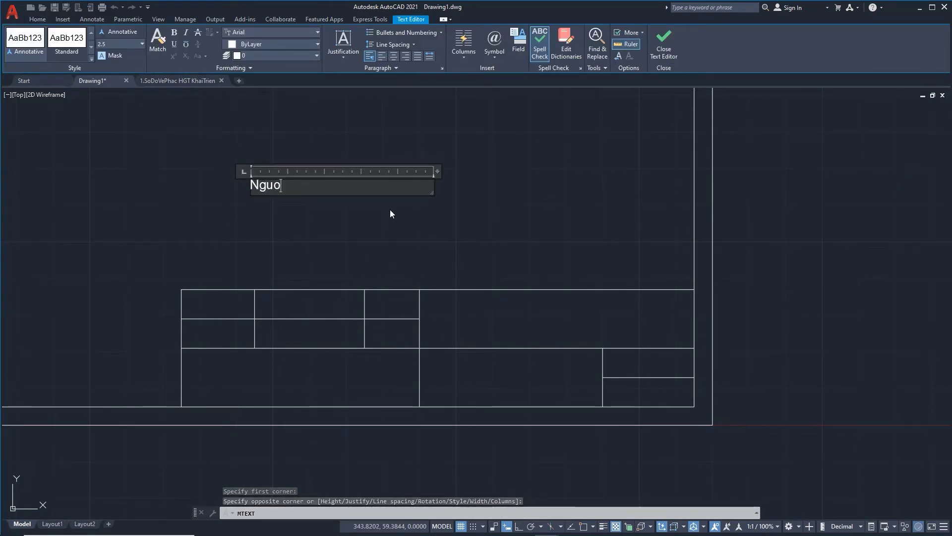
text(i)
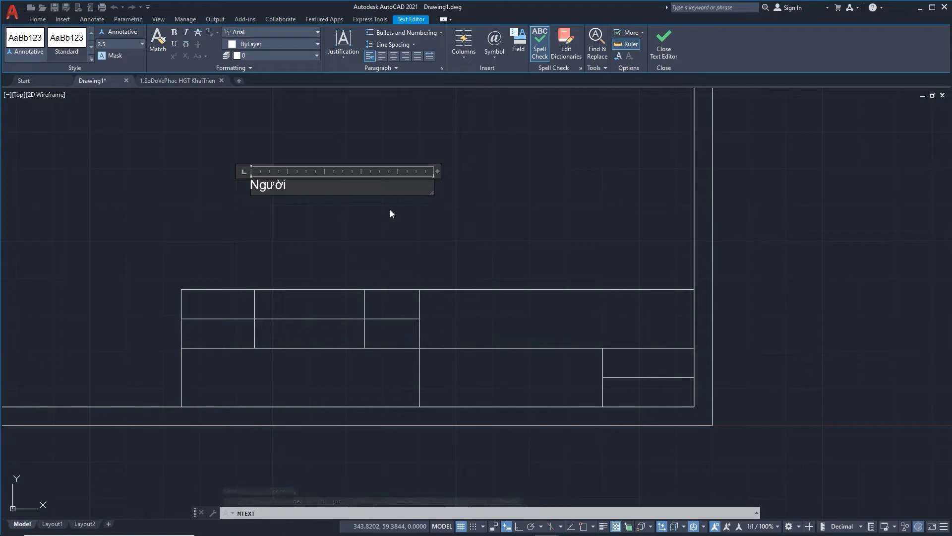
text(wf vex)
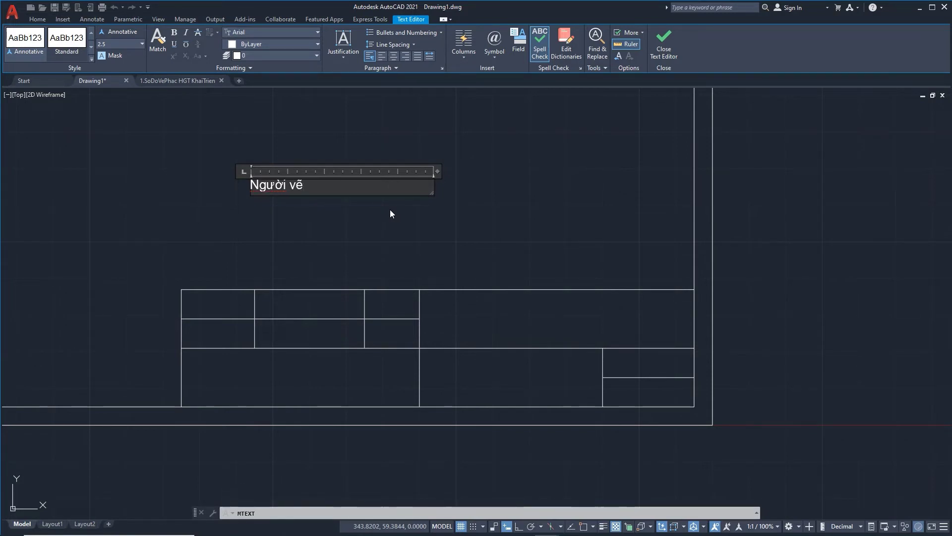
double_click(290, 189)
drag(290, 189, 249, 187)
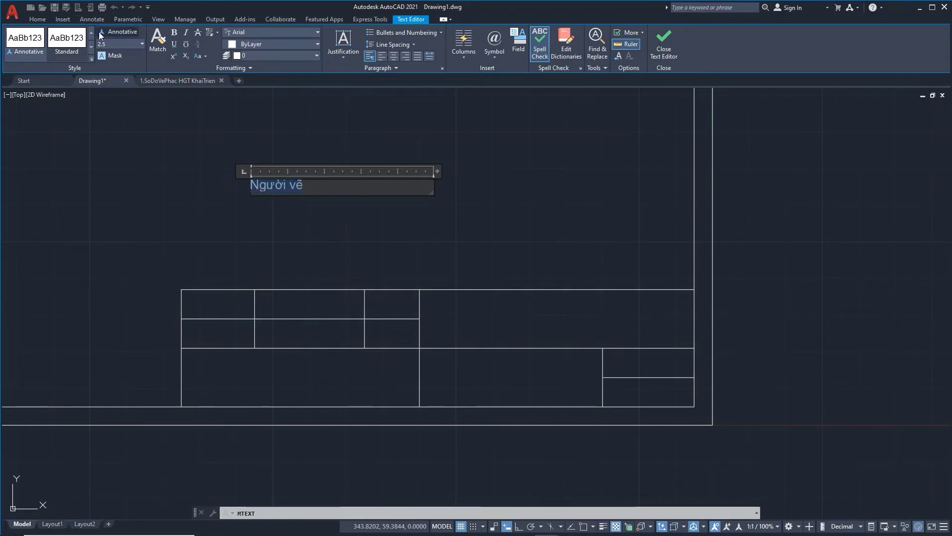
click(216, 177)
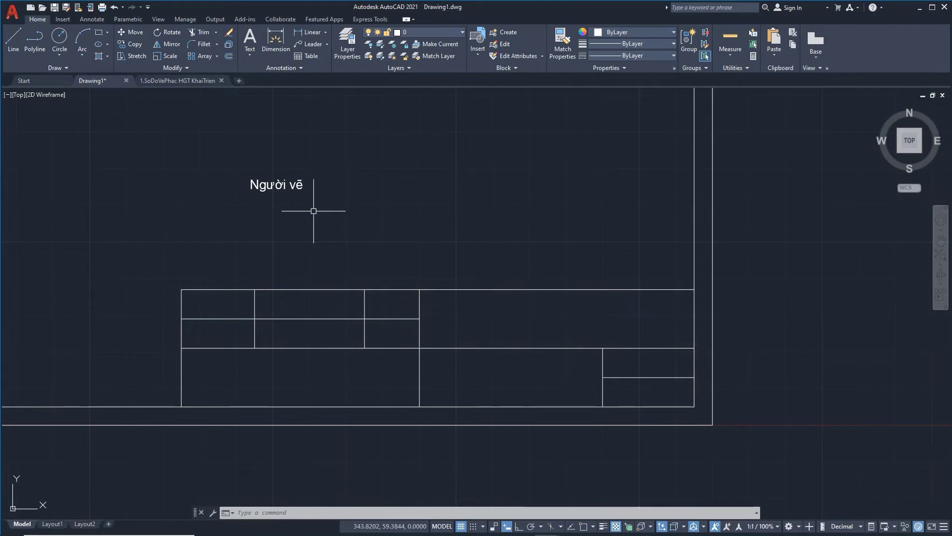
Move the 'Người vẽ' label into the title block's top-left cell
text(m)
key(Return)
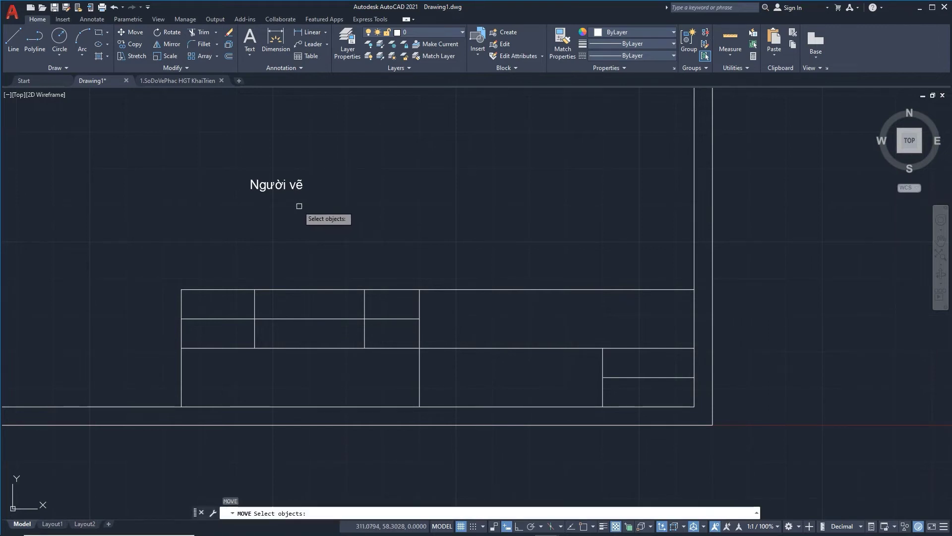
click(282, 186)
key(Return)
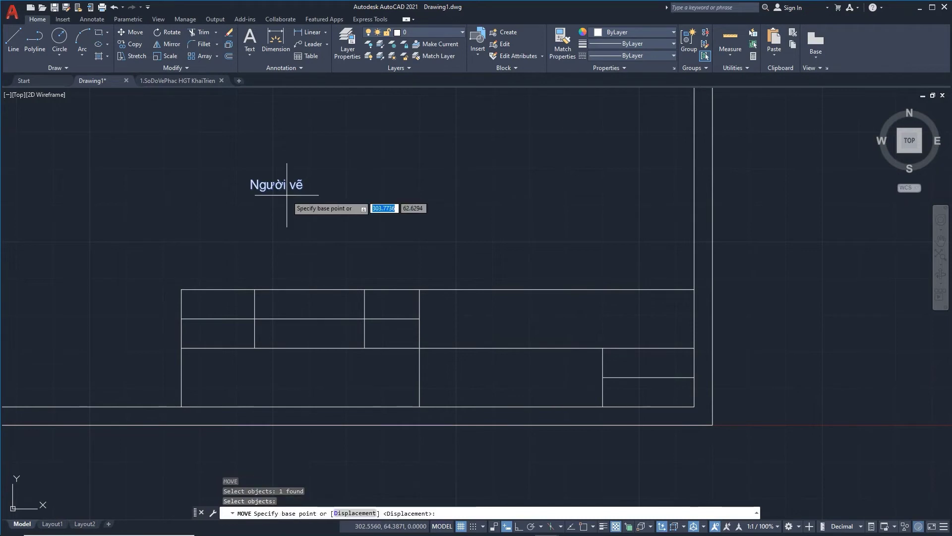
click(286, 195)
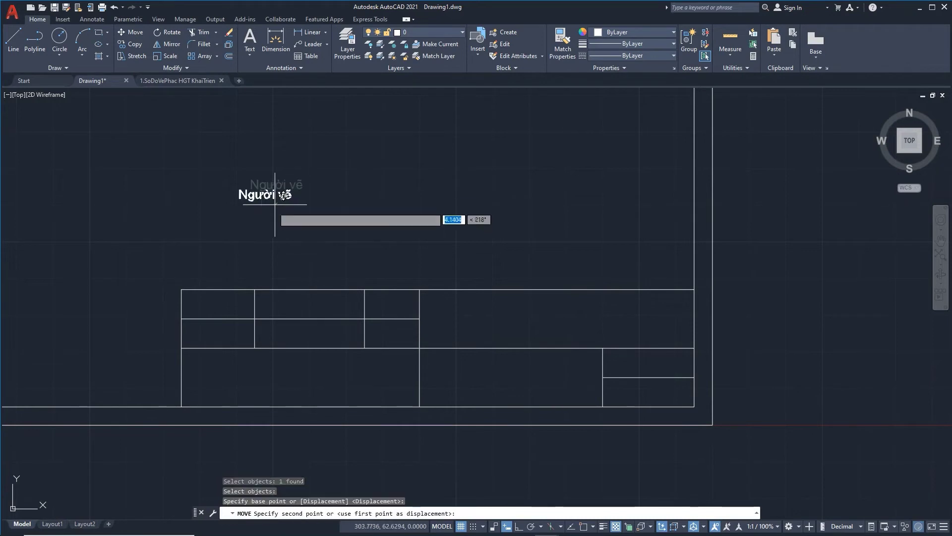
click(227, 315)
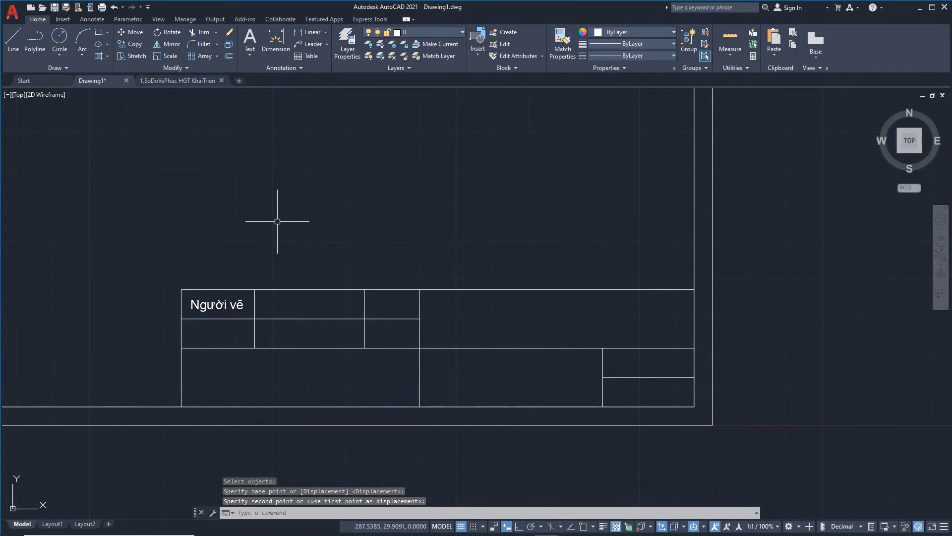
Copy the 'Người vẽ' label into the top-row middle cell and both second-row cells
text(cp)
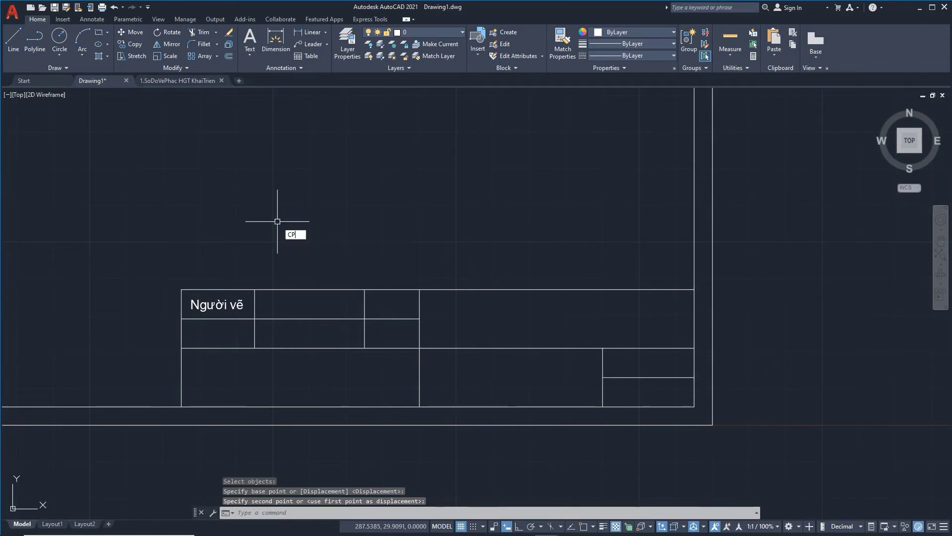
key(Return)
click(218, 305)
key(Return)
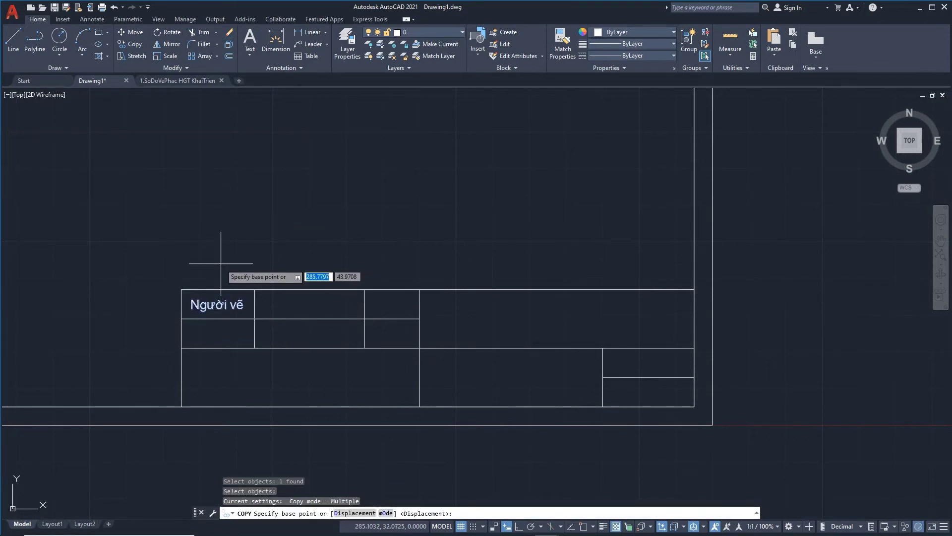
click(218, 305)
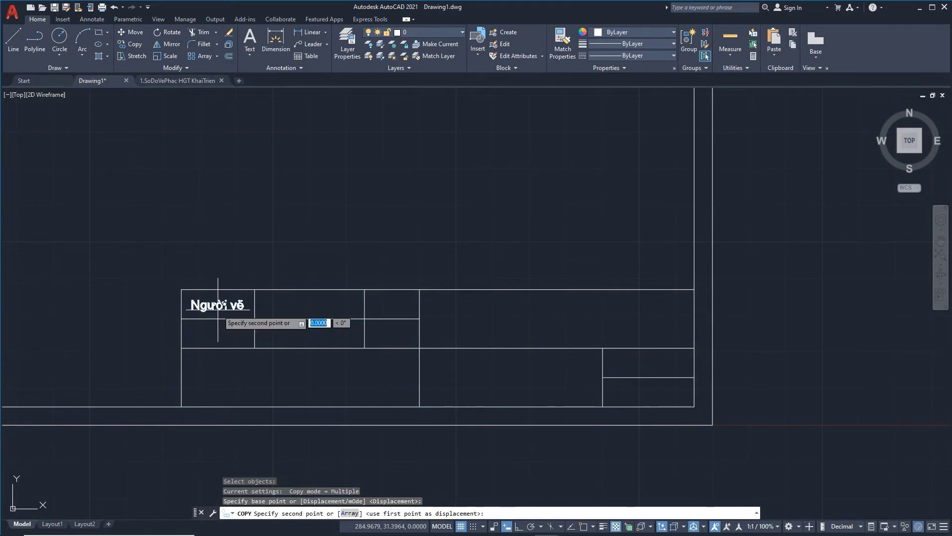
click(305, 305)
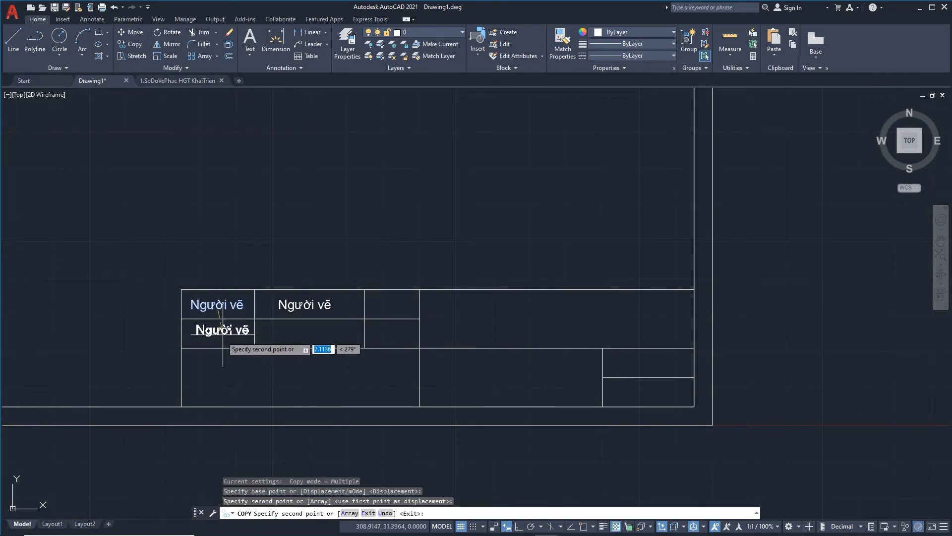
click(220, 339)
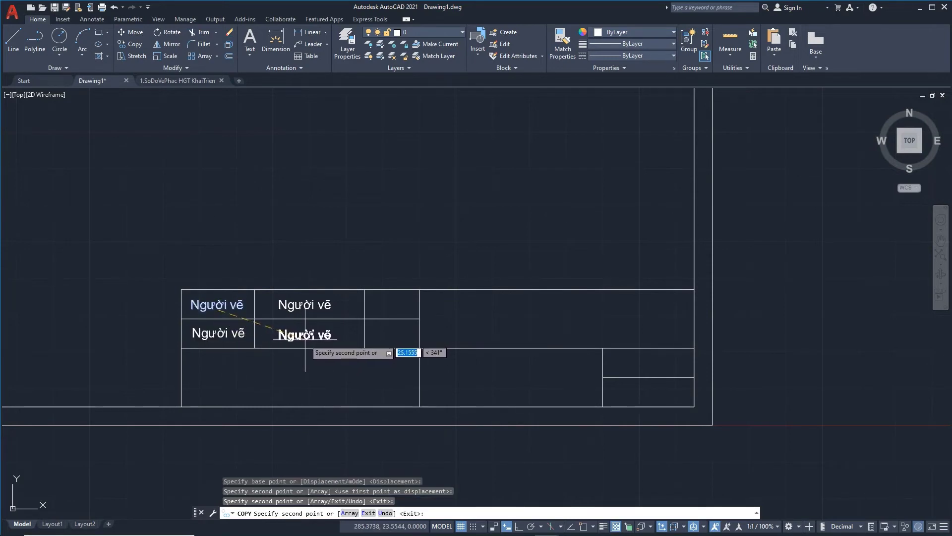
click(305, 334)
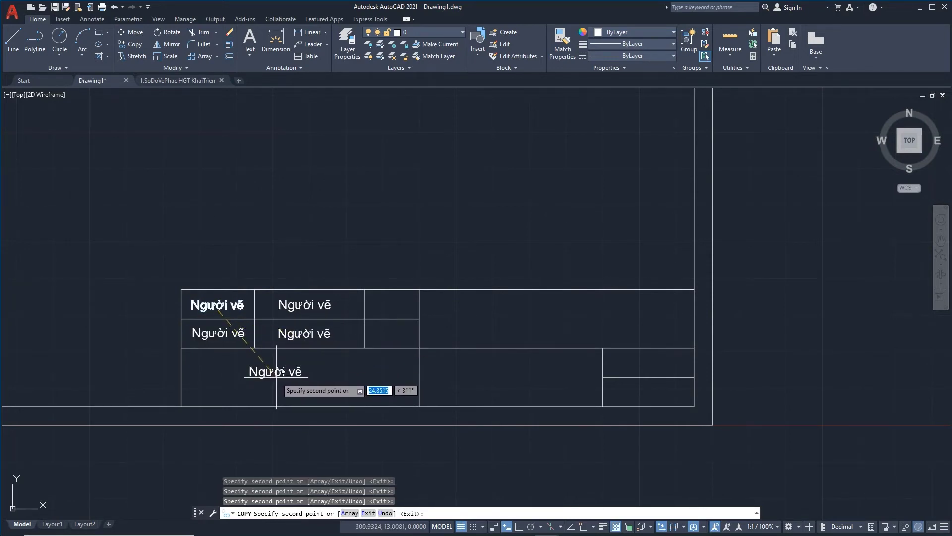
Place further copies in the bottom-left, upper-right, small right-hand and lower-middle cells
click(276, 372)
click(530, 316)
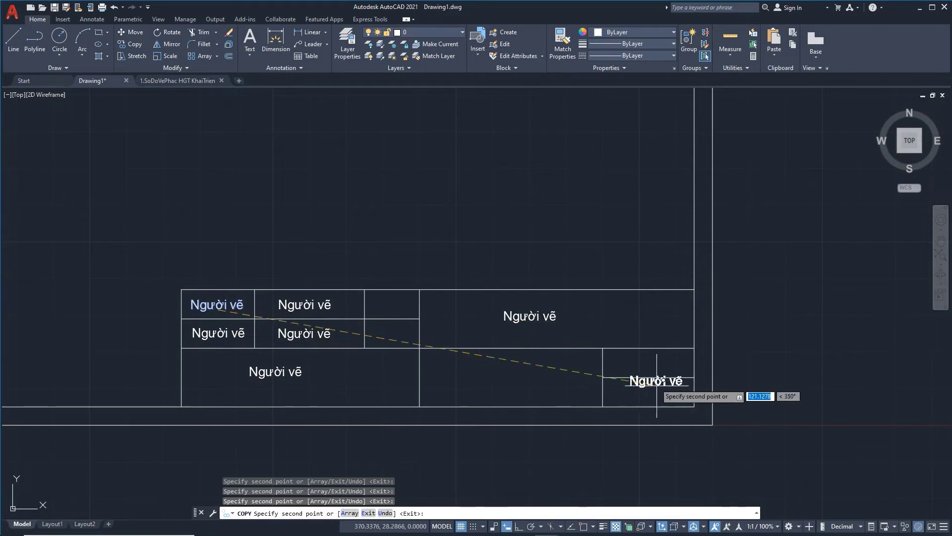
click(645, 362)
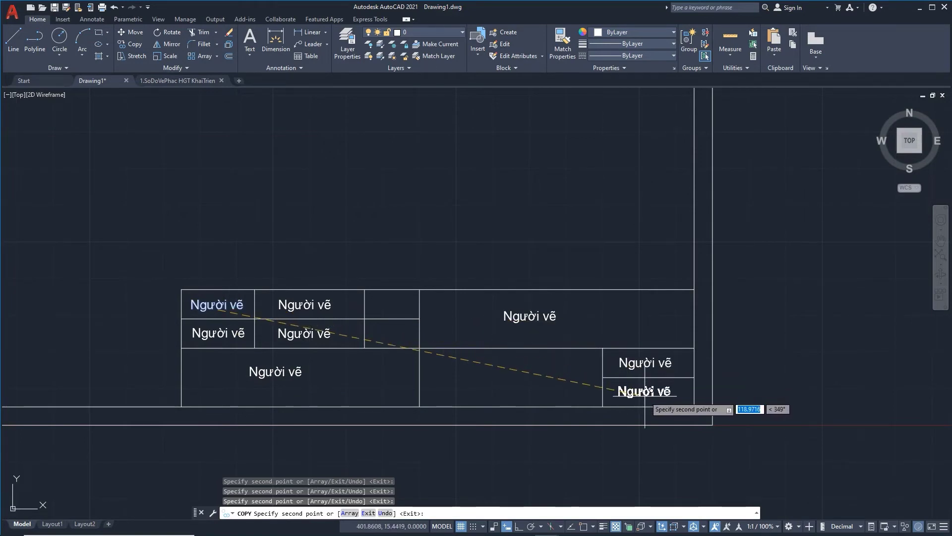
click(645, 391)
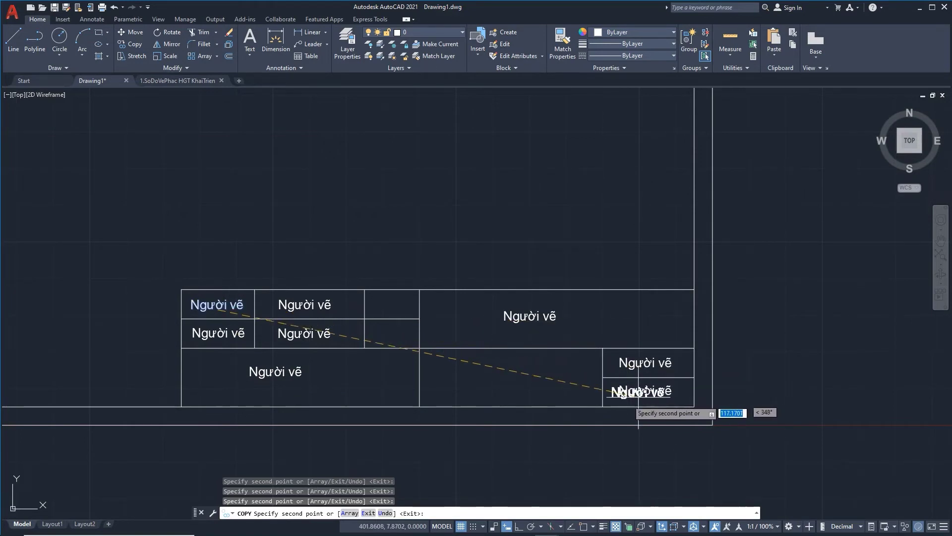
click(505, 379)
key(Return)
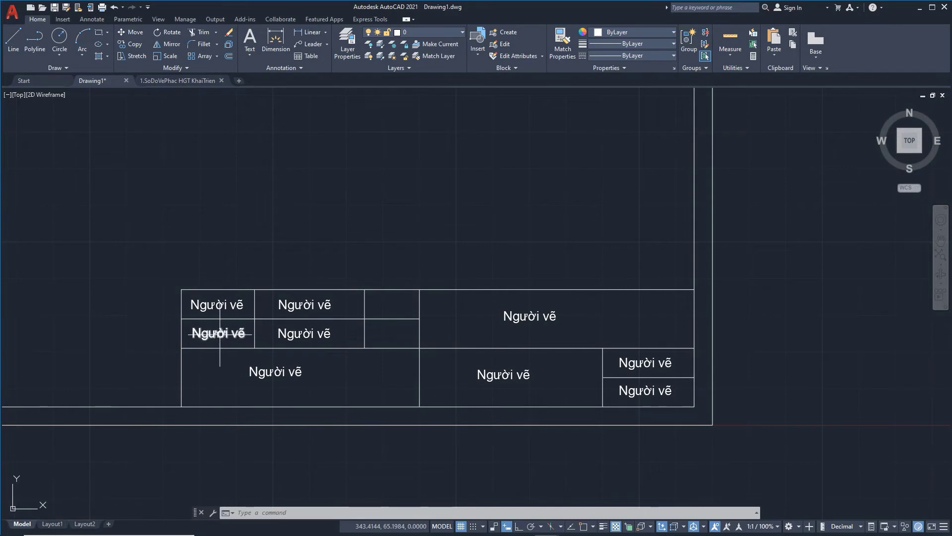
Retype the second-row left label as 'Duyệt'
double_click(198, 331)
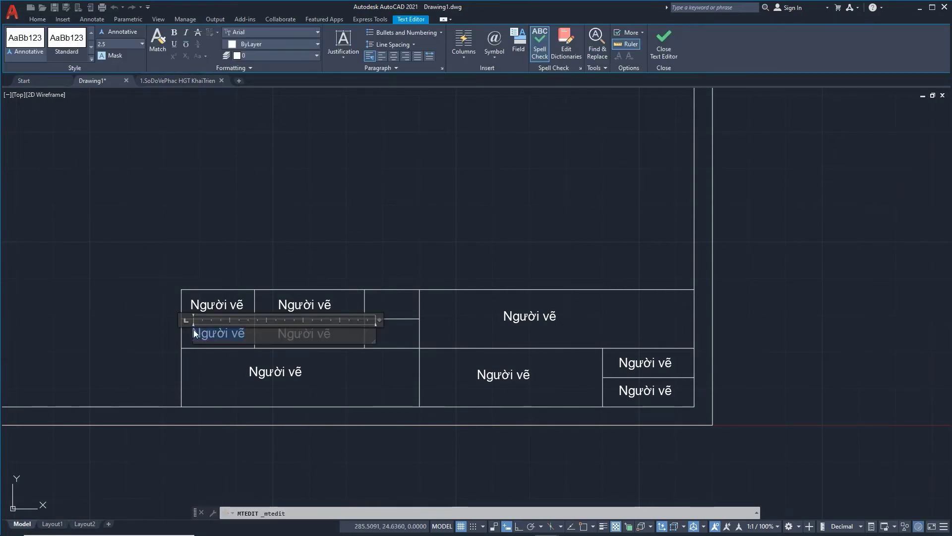
text(D)
text(uyet)
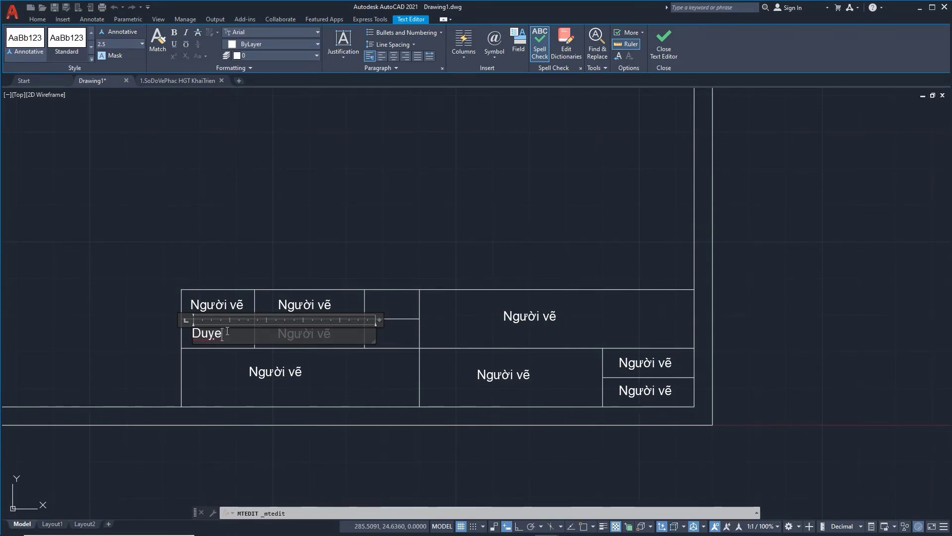
key(BackSpace)
key(BackSpace)
text(uyệ)
text(t)
click(382, 299)
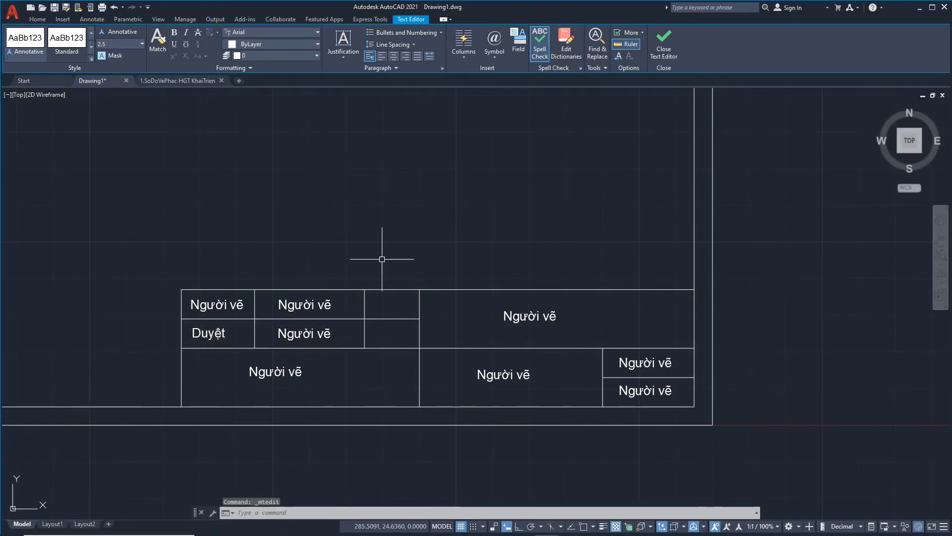
Replace the top-row middle placeholder with the drafter's name
double_click(309, 304)
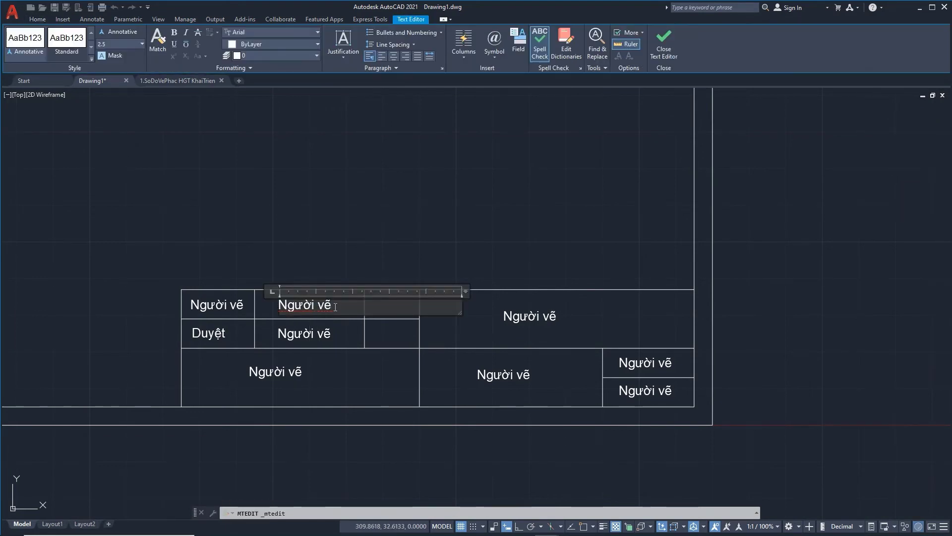
drag(335, 306, 261, 305)
text(N)
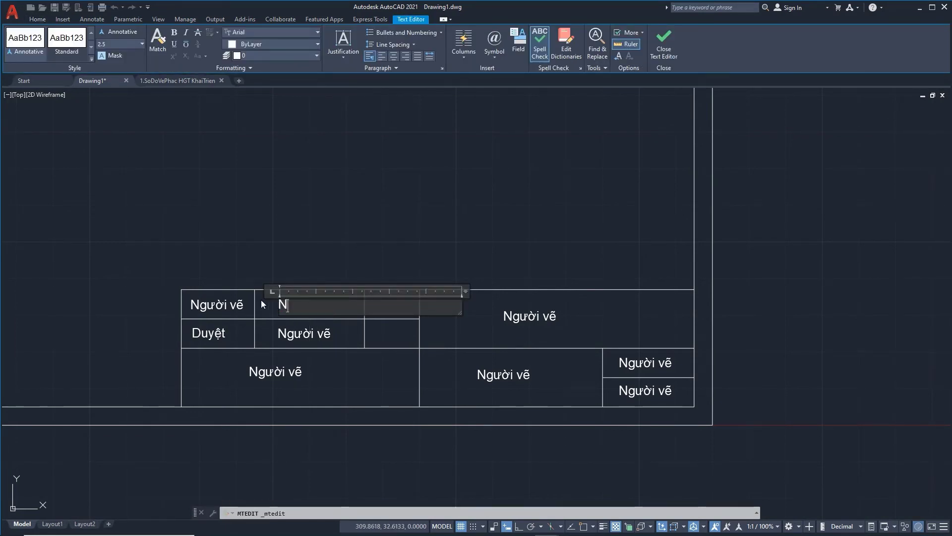
text(g V)
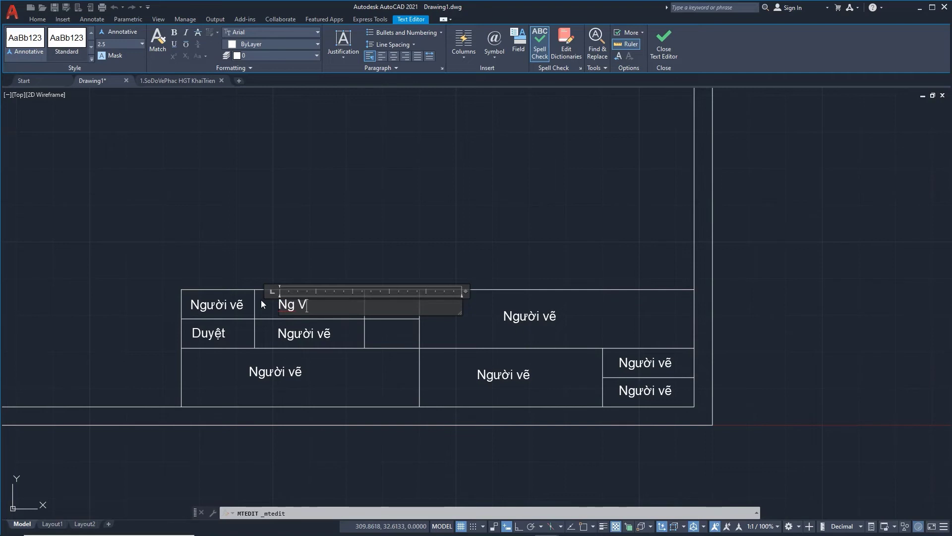
text(ăn )
text(A)
click(427, 240)
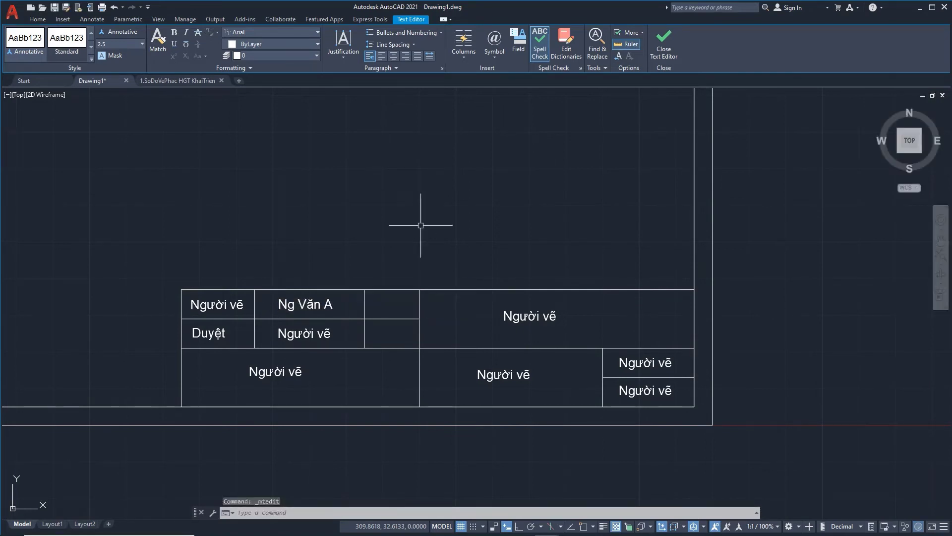
Replace the second-row middle placeholder with the approver's name
click(304, 334)
drag(335, 335, 242, 331)
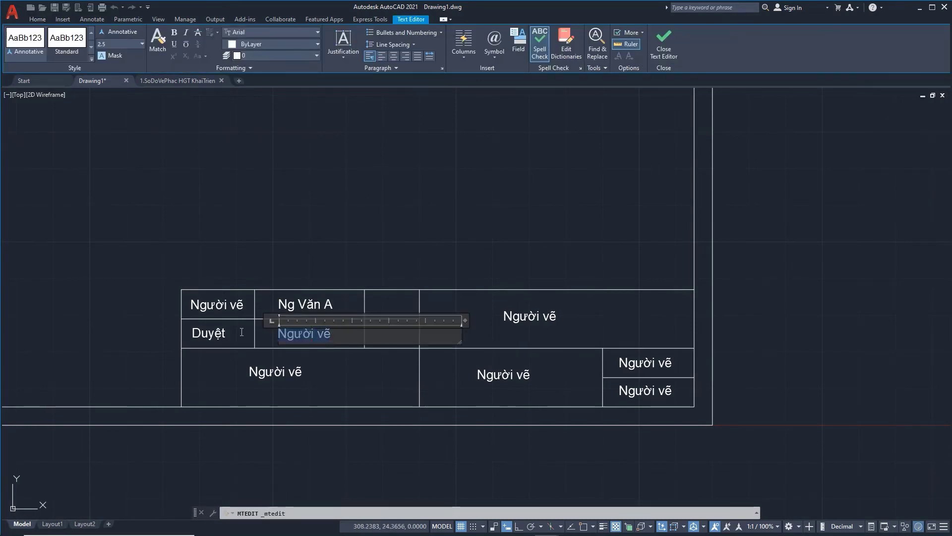
text(Vo )
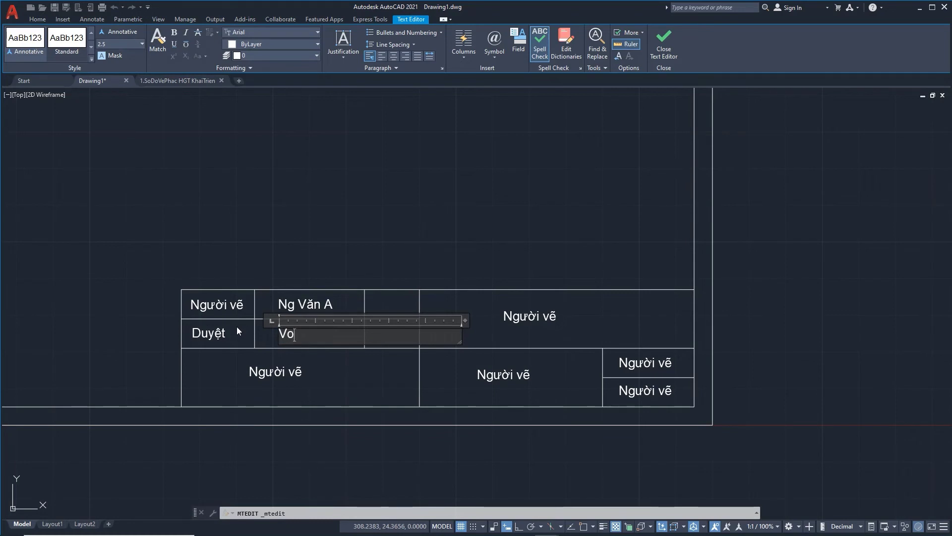
text(Vă)
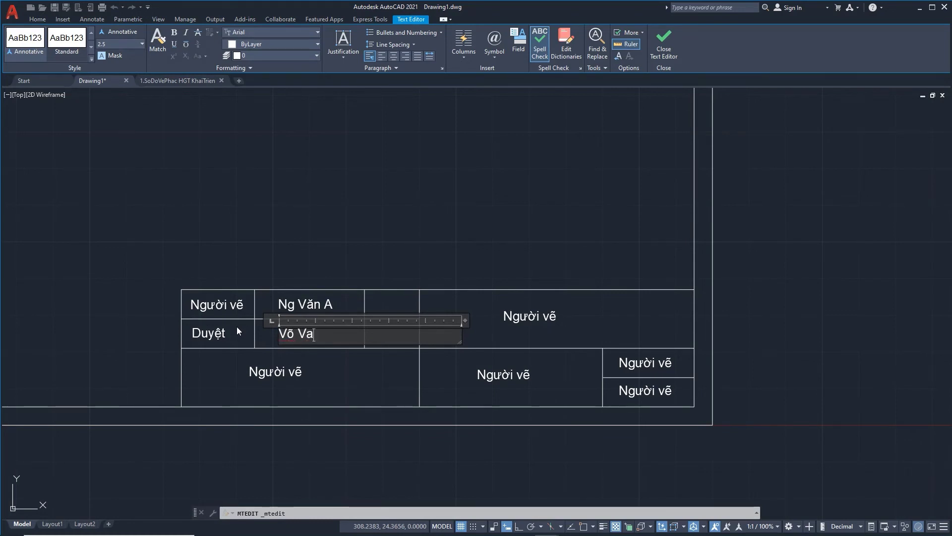
text(n )
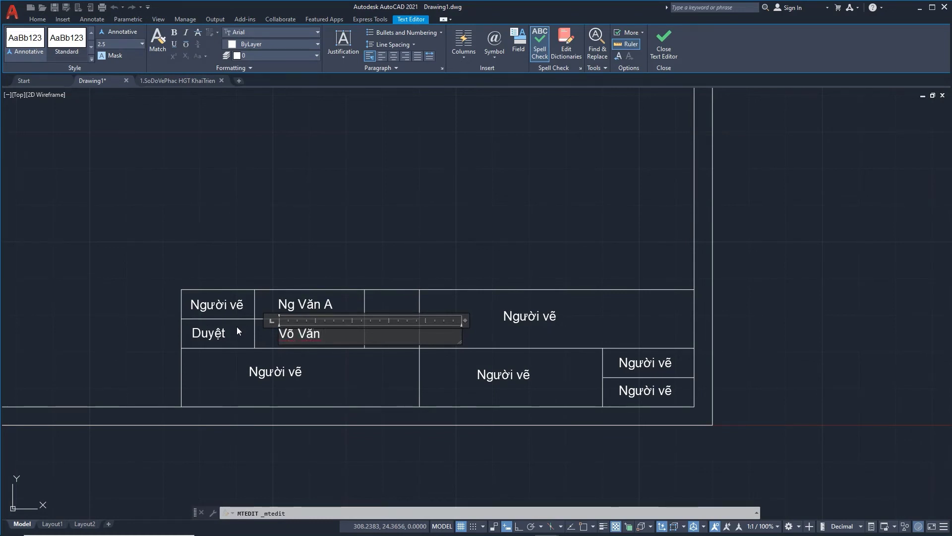
text(B)
click(341, 374)
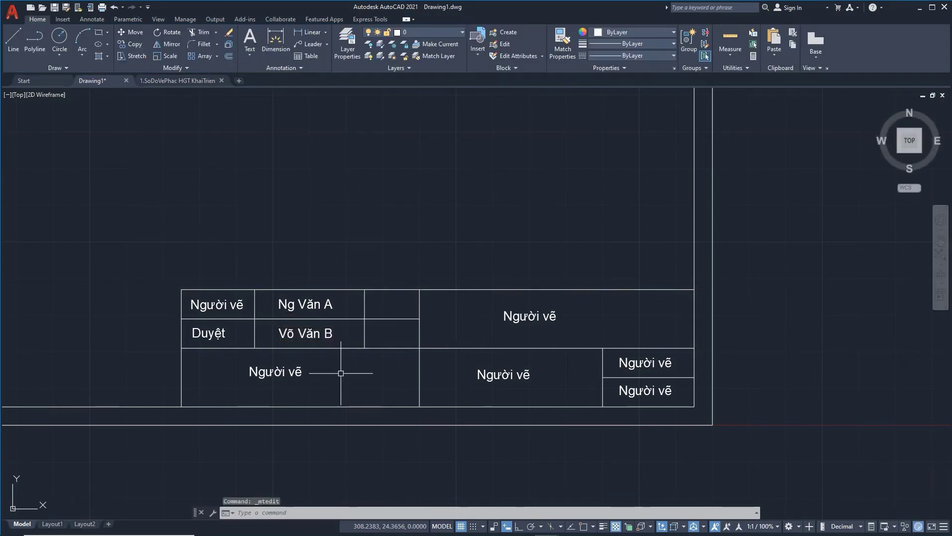
click(523, 318)
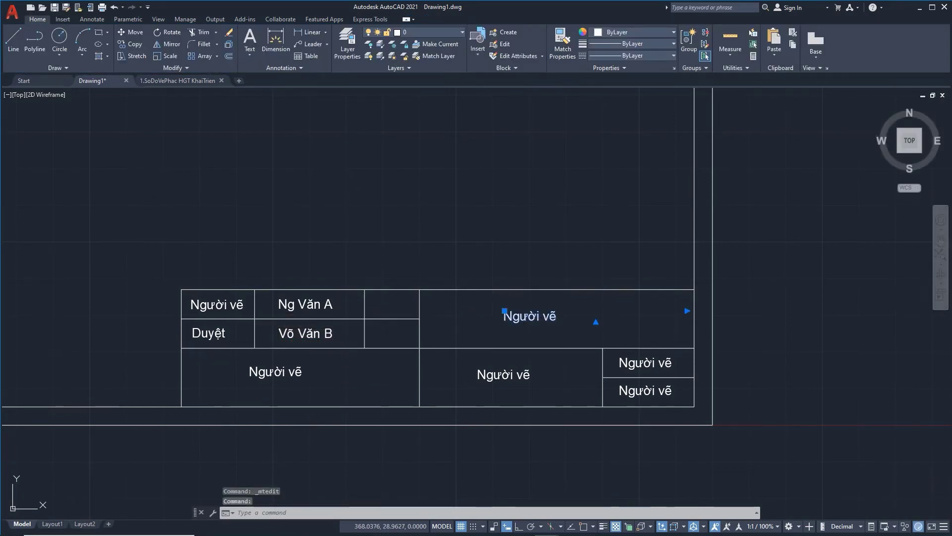
Relabel the large upper-right cell as 'TÊN CHI TIẾT'
double_click(565, 313)
key(ctrl+a)
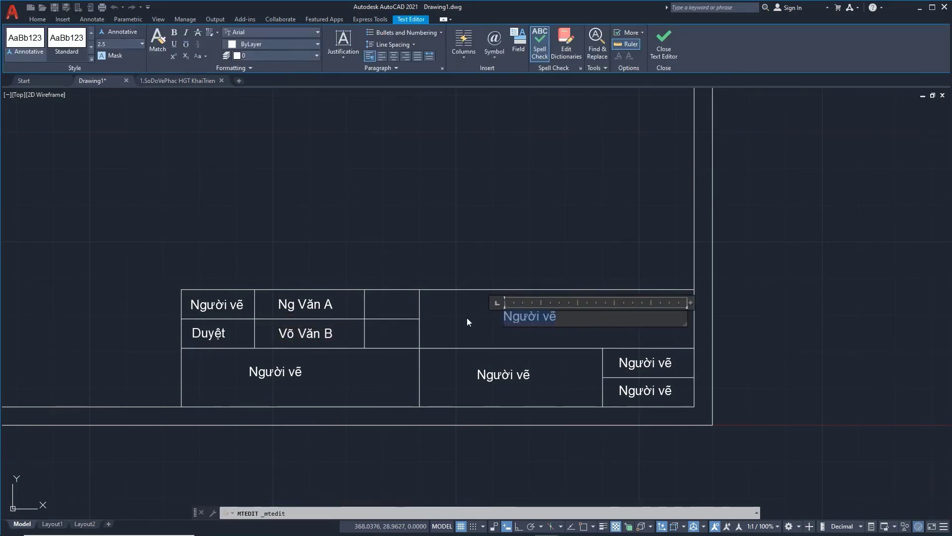
key(Delete)
text(ÊN )
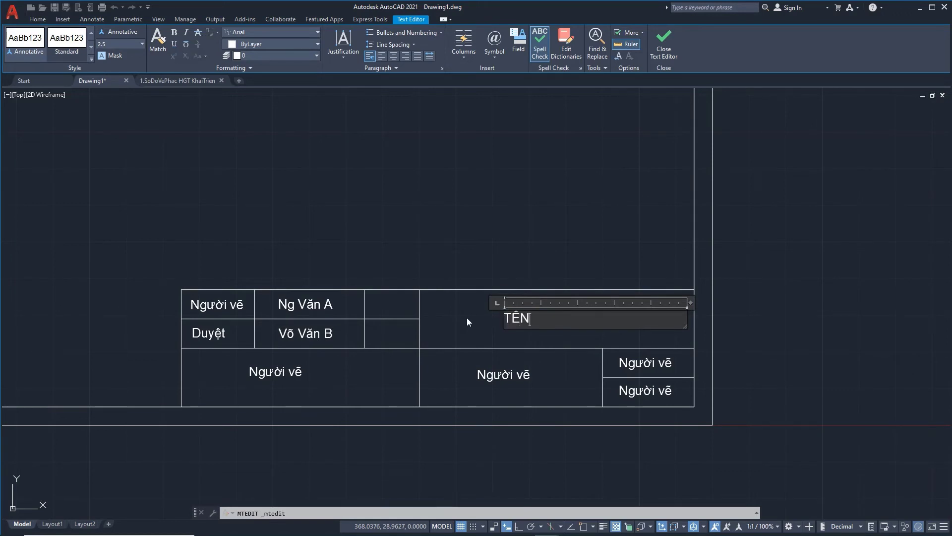
text(CHI)
text( TIEẾT)
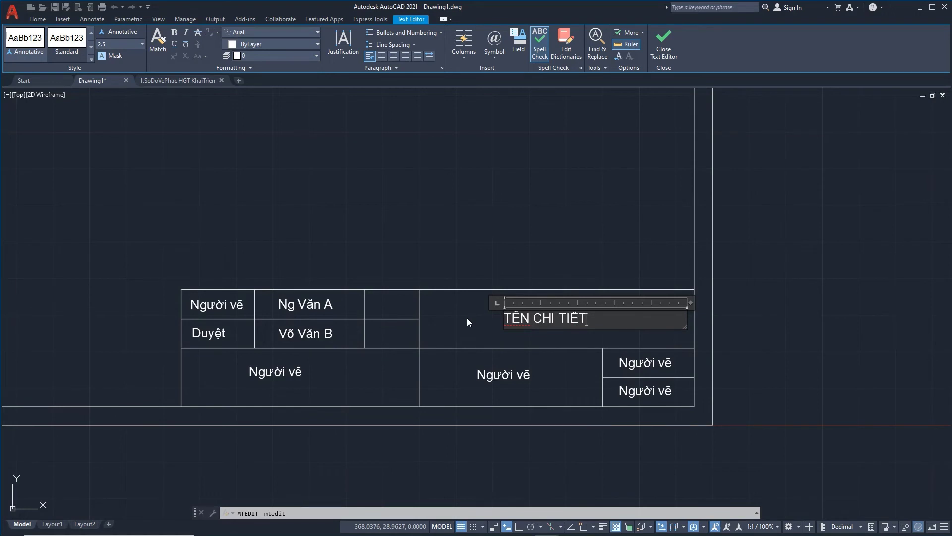
click(531, 247)
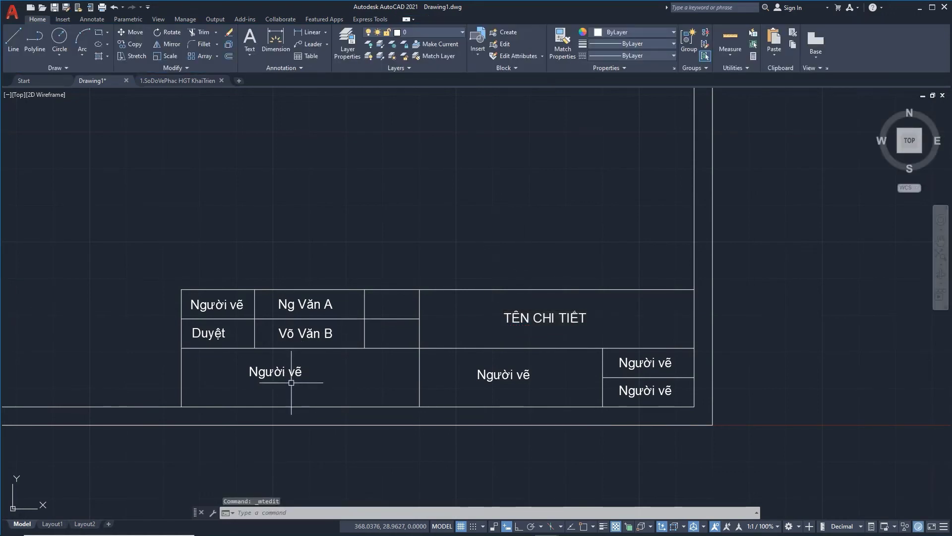
Relabel the bottom-left cell 'ĐƠN VỊ' and begin typing 'VẬT LIỆU' in the middle cell
double_click(276, 375)
text(Đ)
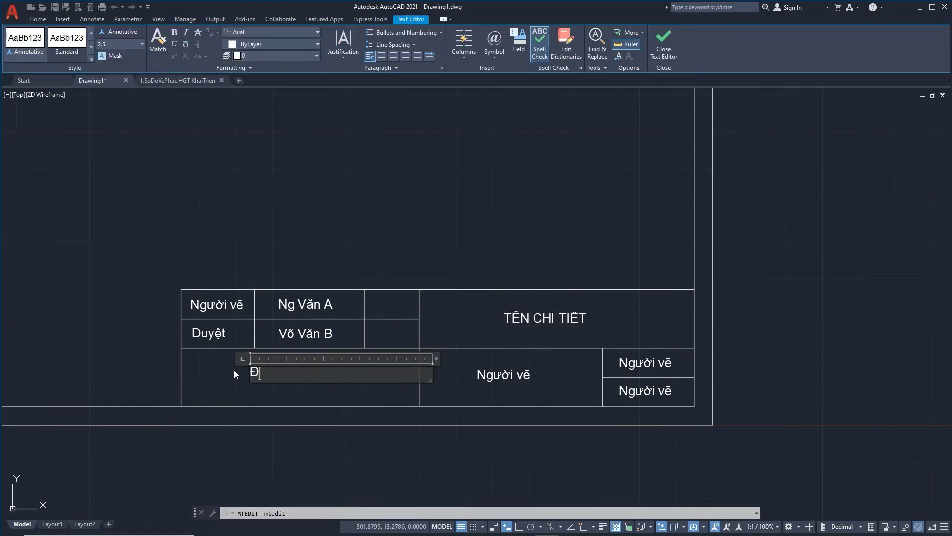
text(ƠN)
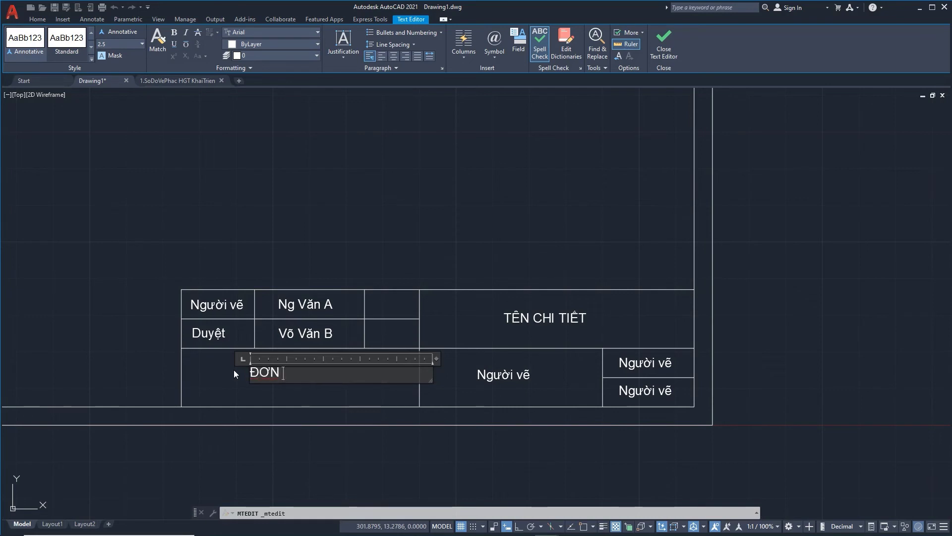
text( VIj)
click(452, 374)
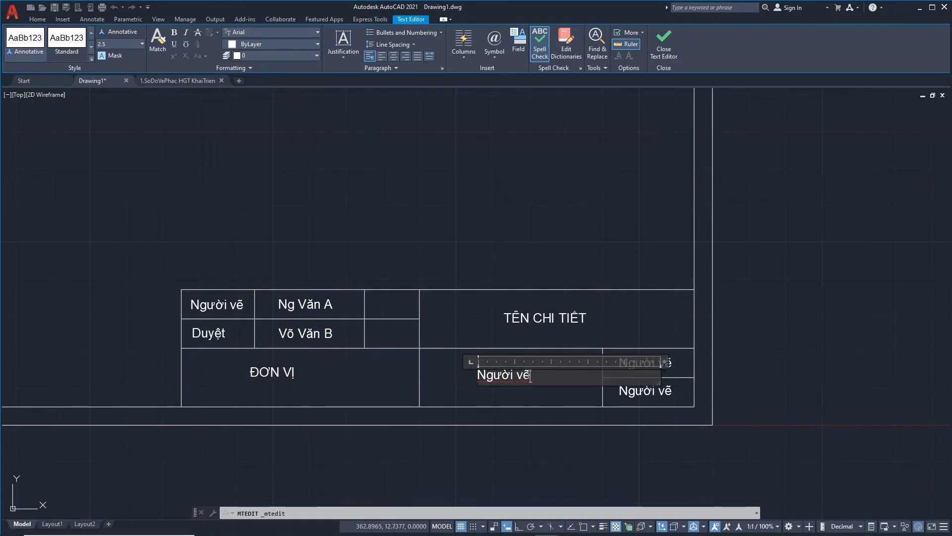
text(V)
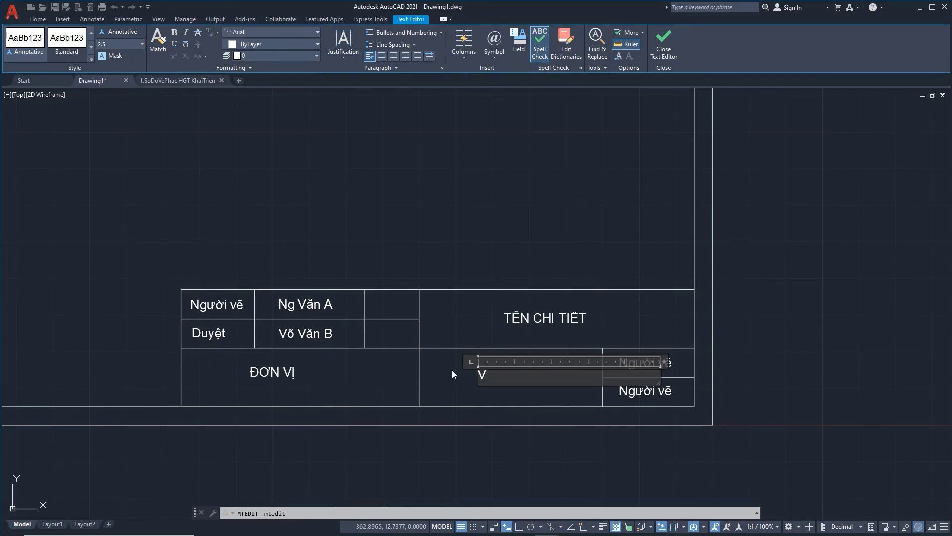
text(ÂTj)
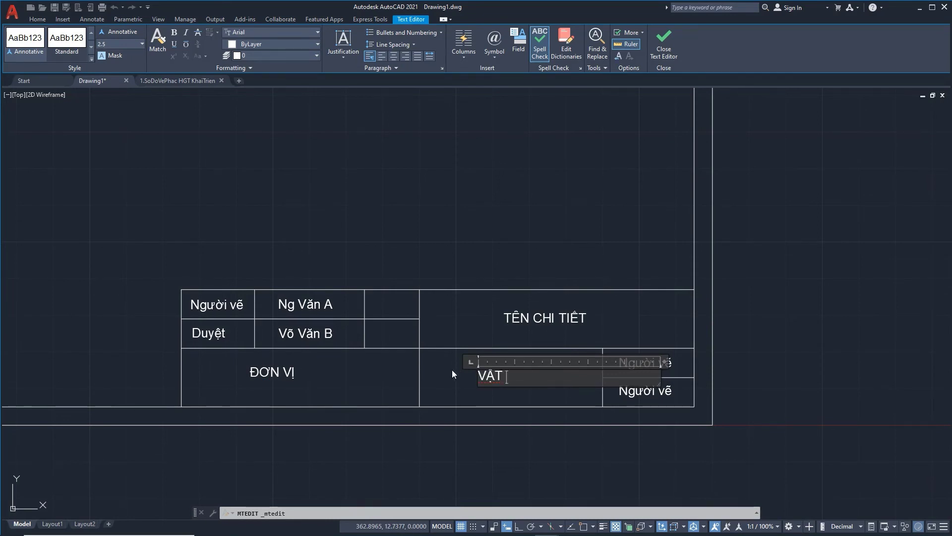
text( LIÊU)
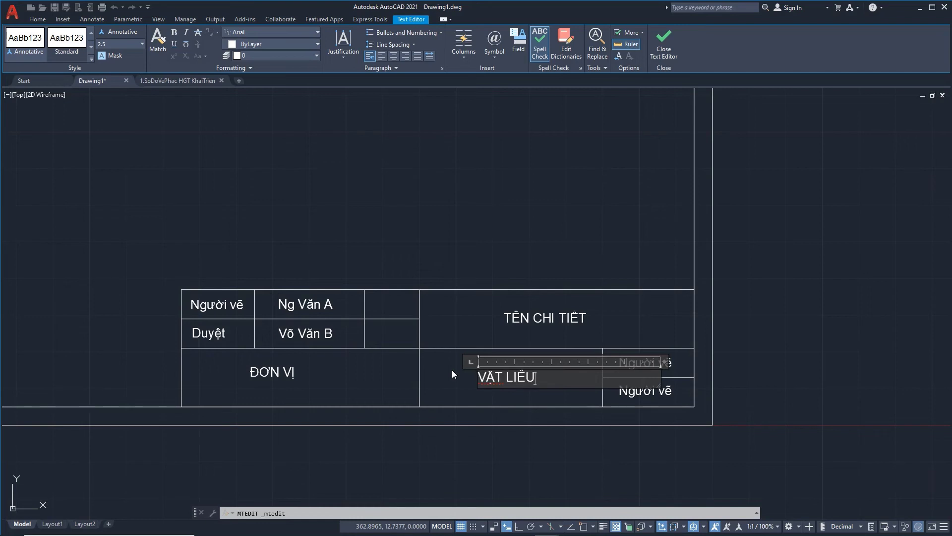
text(j)
Finish the 'VẬT LIỆU' label and relabel the upper small right cell 'Tỷ lệ:'
click(608, 335)
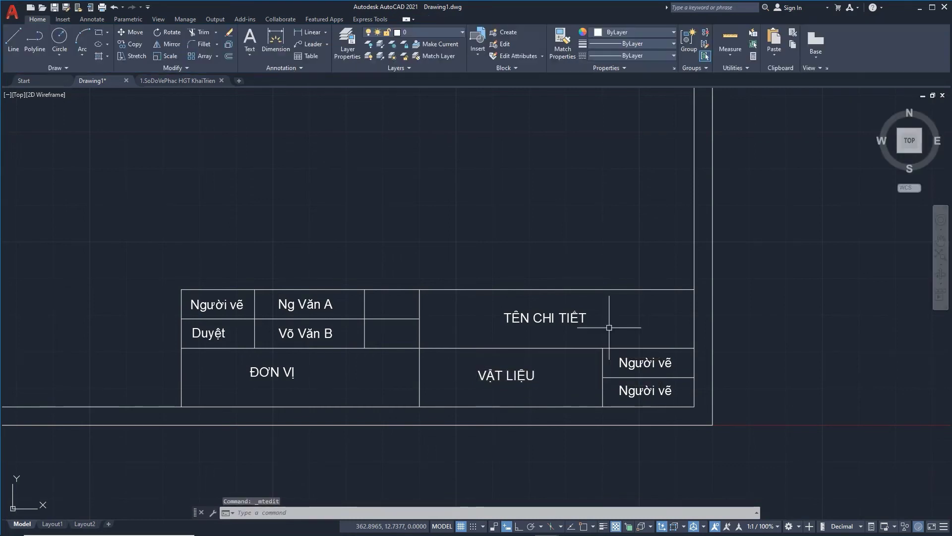
double_click(636, 363)
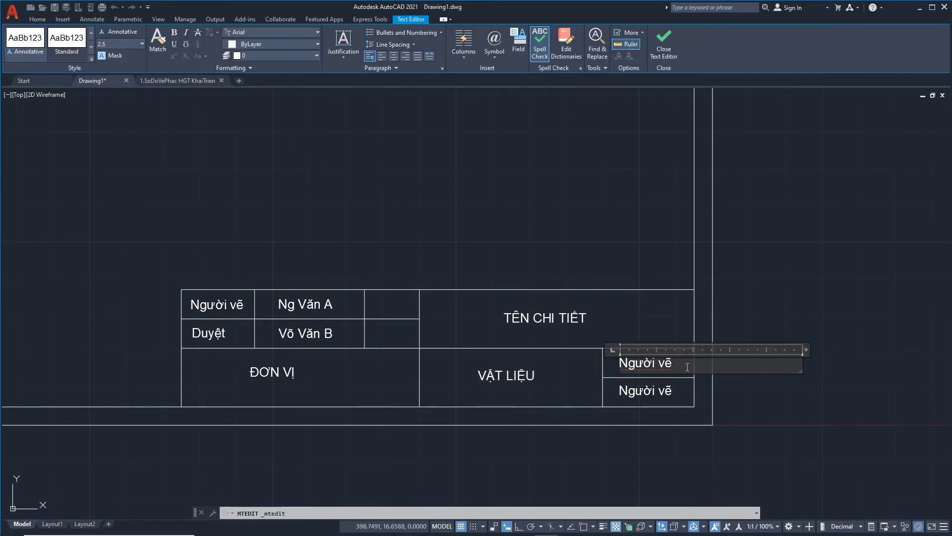
drag(677, 365, 593, 364)
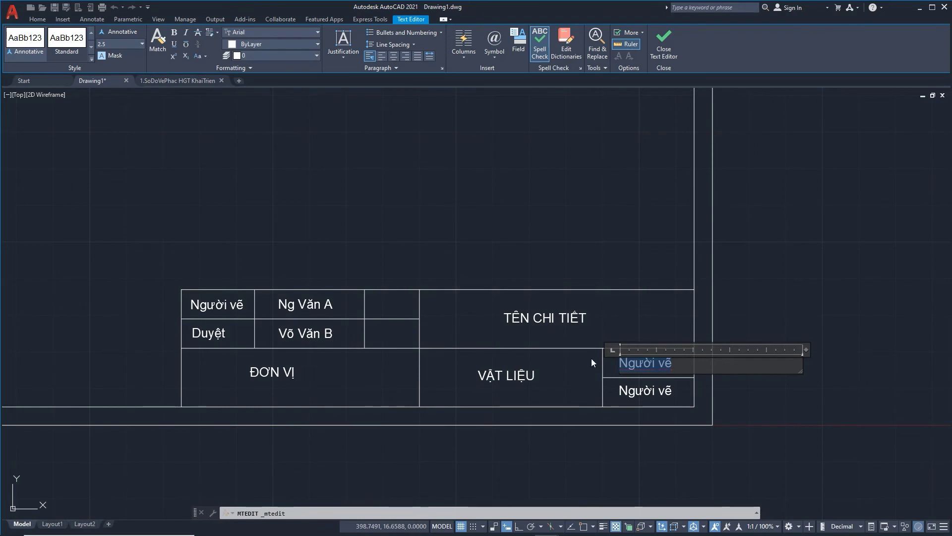
text(Ty)
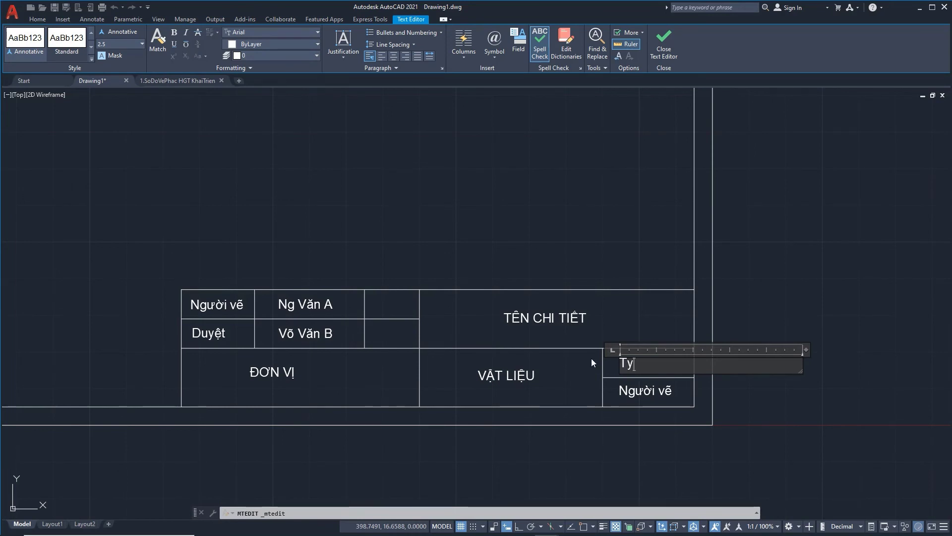
text(r)
text( lệ)
text(:)
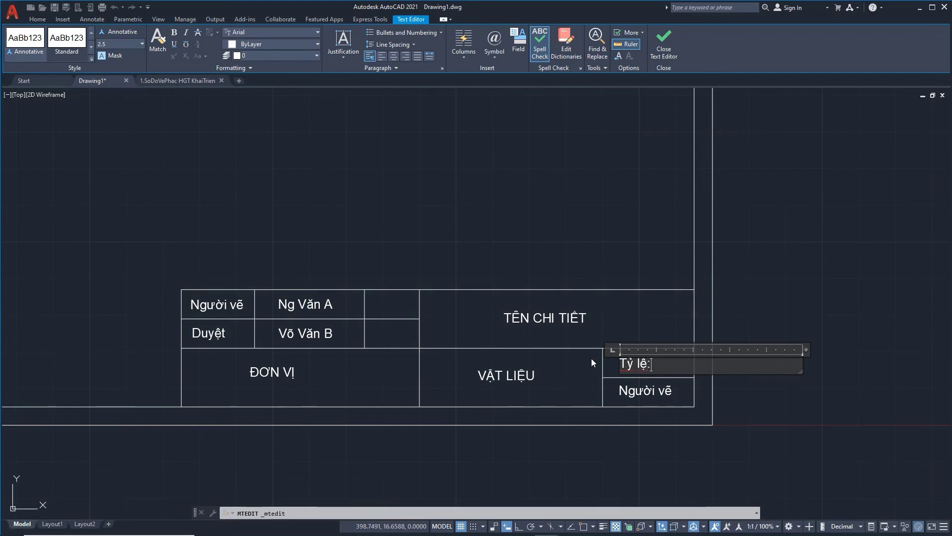
click(632, 392)
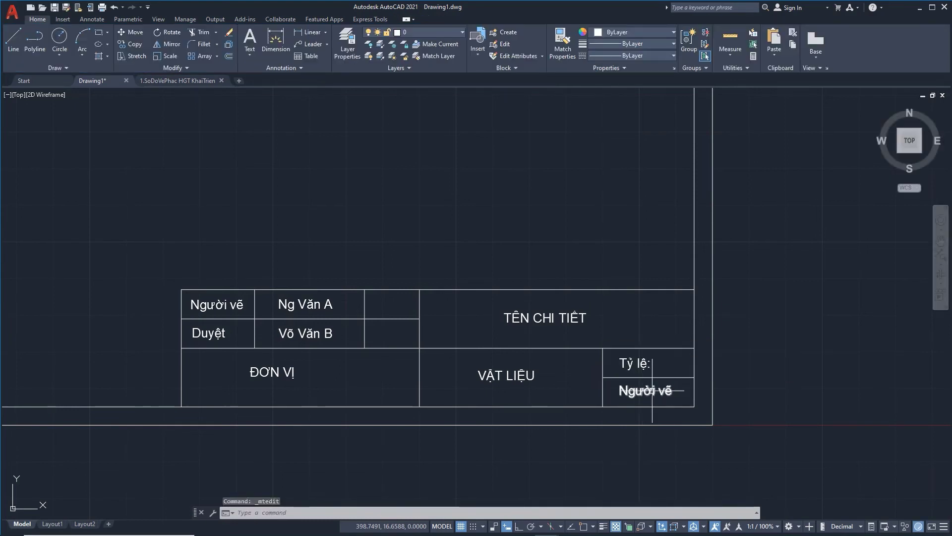
Relabel the bottom-right cell as 'Số:'
click(621, 388)
double_click(645, 391)
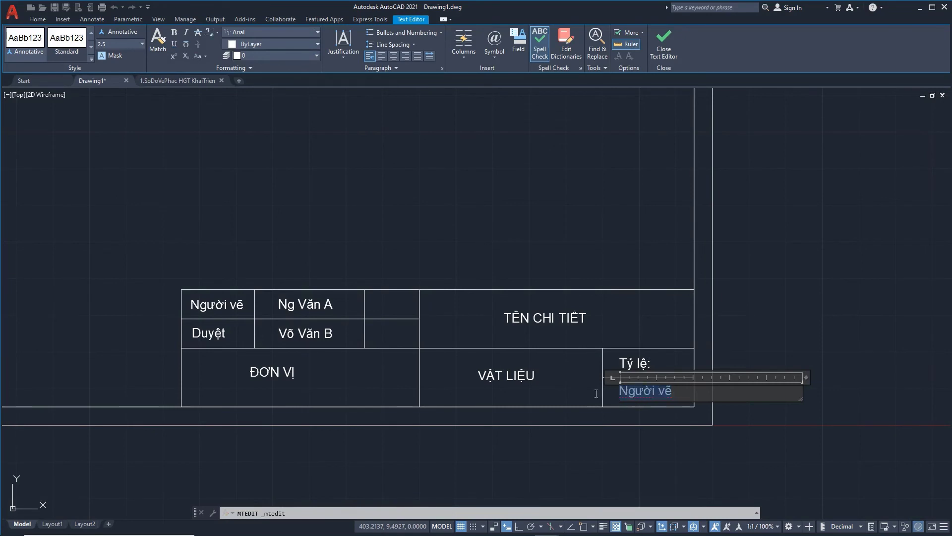
text(Số)
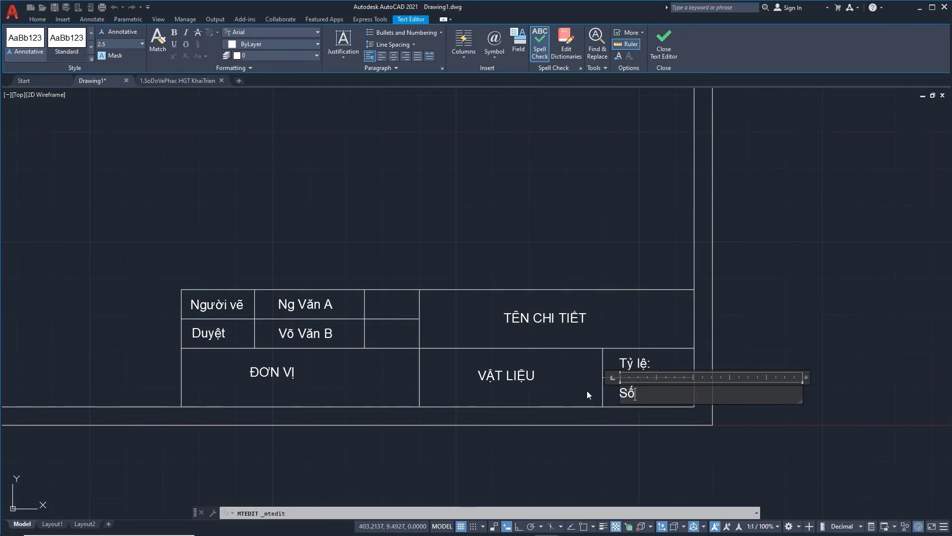
text(:)
click(751, 301)
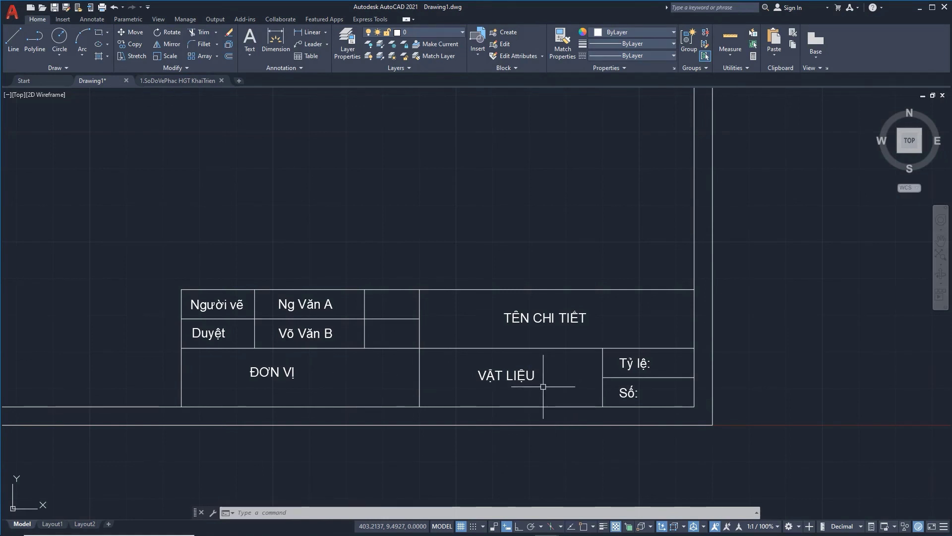
Shift the 'ĐƠN VỊ' and 'TÊN CHI TIẾT' labels slightly right within their cells
text(m)
click(327, 371)
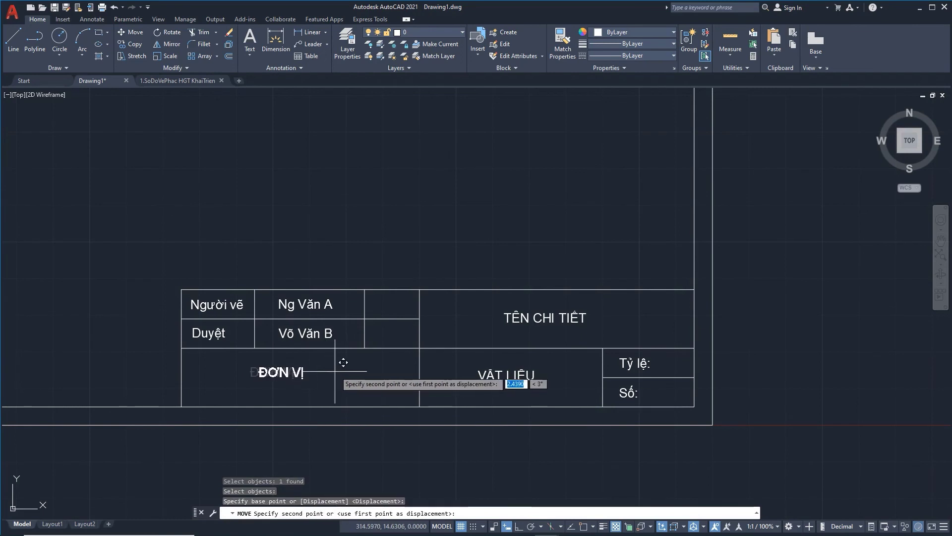
click(346, 373)
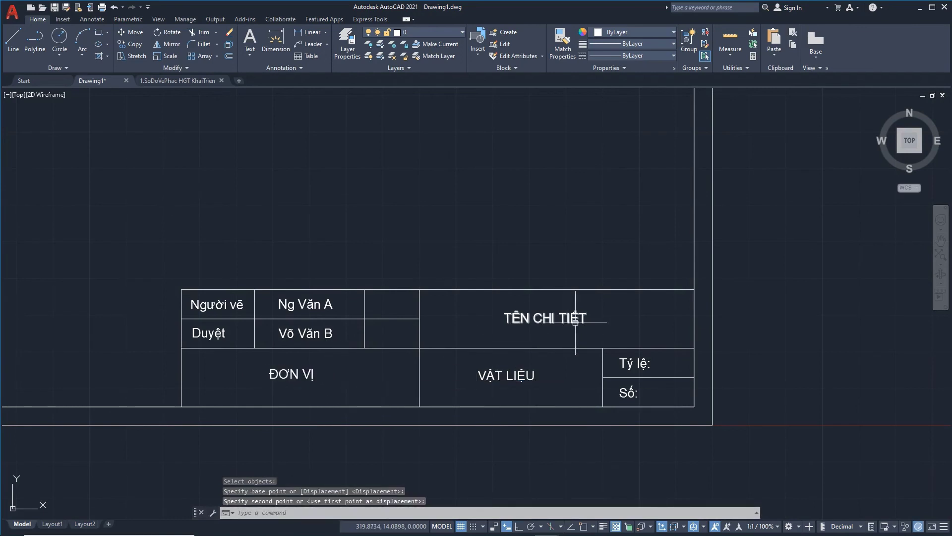
key(Return)
click(606, 318)
key(Return)
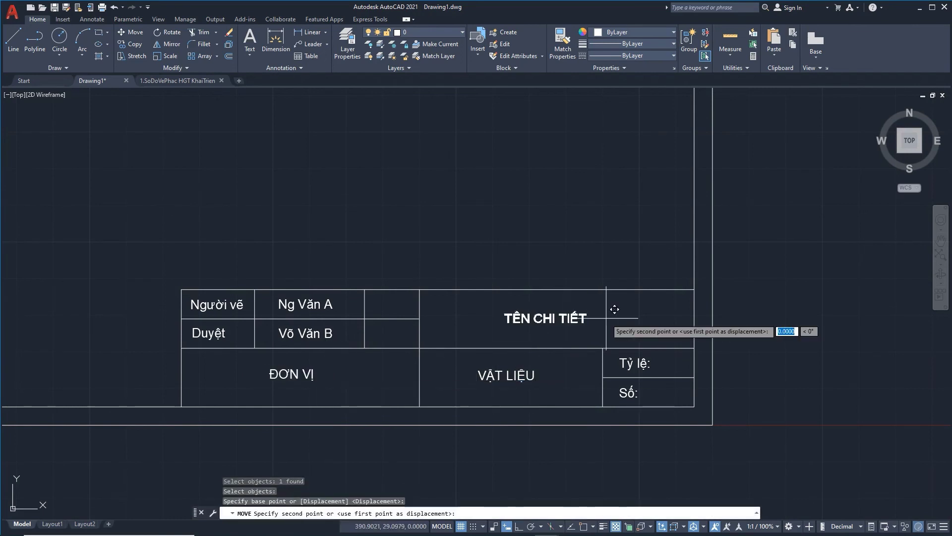
click(610, 316)
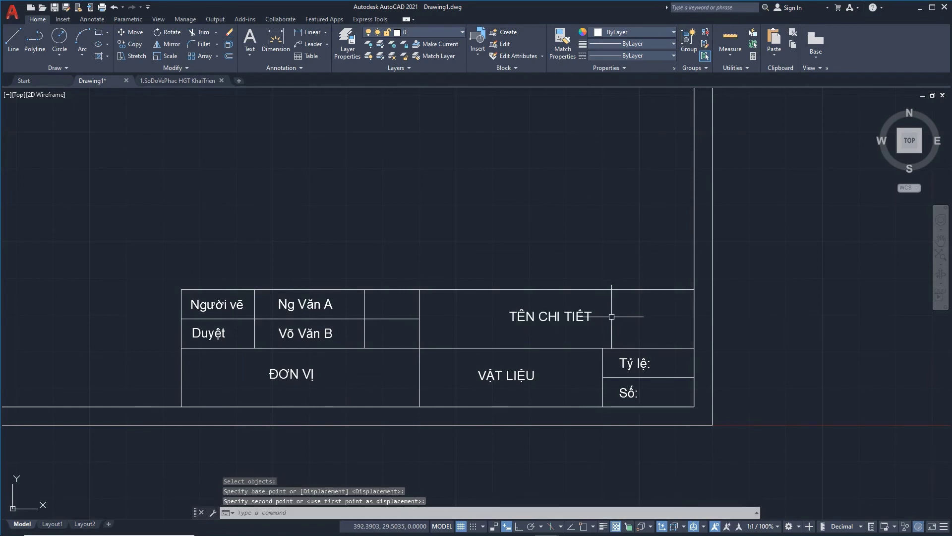
Shift the 'Tỷ lệ:' and 'Số:' labels slightly left within their cells
key(Return)
click(644, 367)
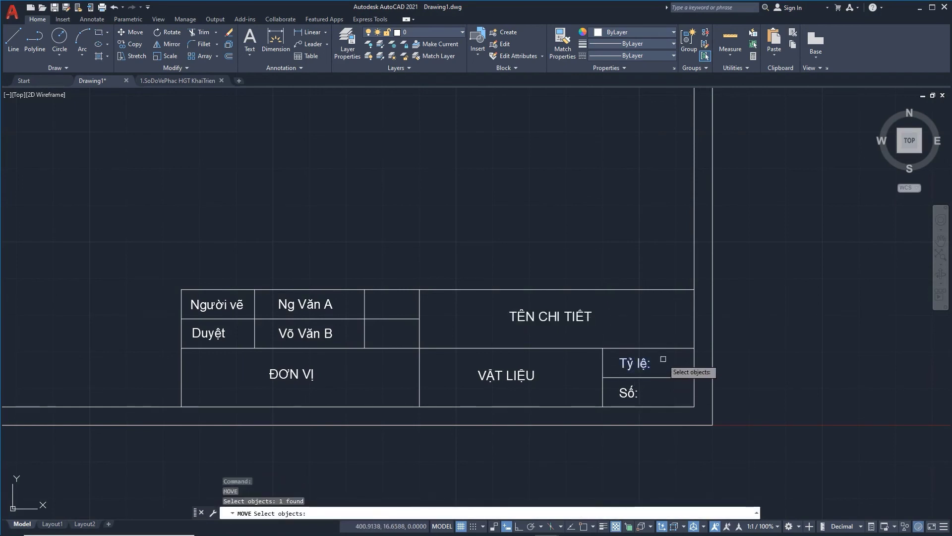
key(Return)
click(666, 355)
click(660, 354)
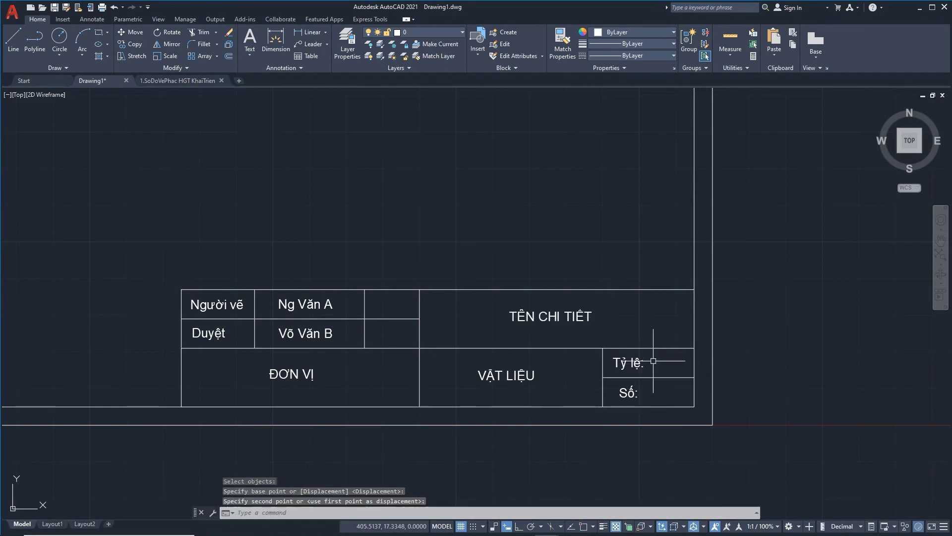
key(Return)
click(642, 392)
key(Return)
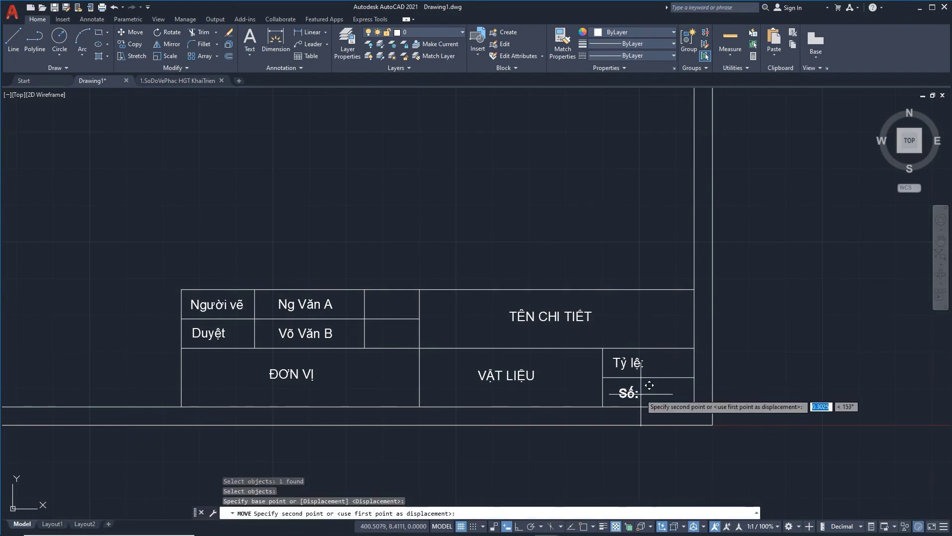
click(637, 391)
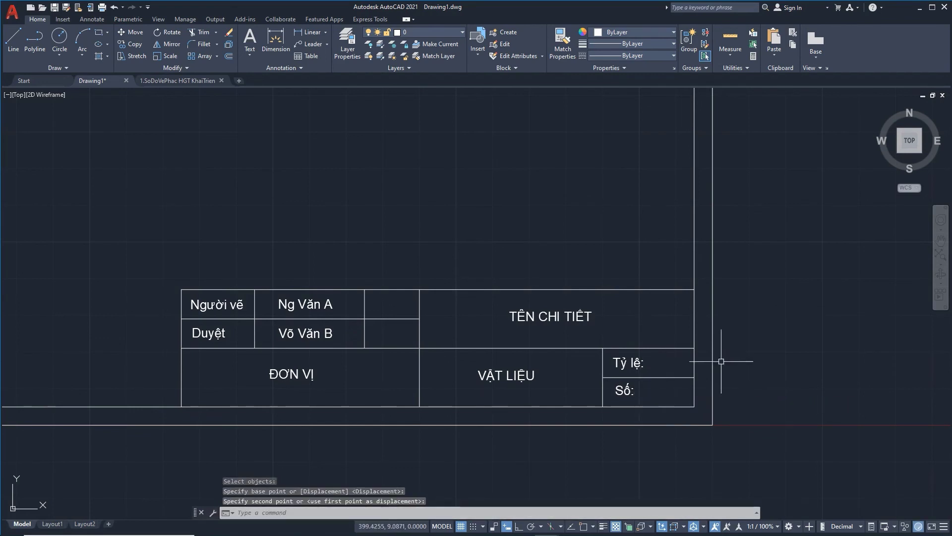
Zoom All (Z, A) to fit the whole A3 frame and title block
text(z)
key(Return)
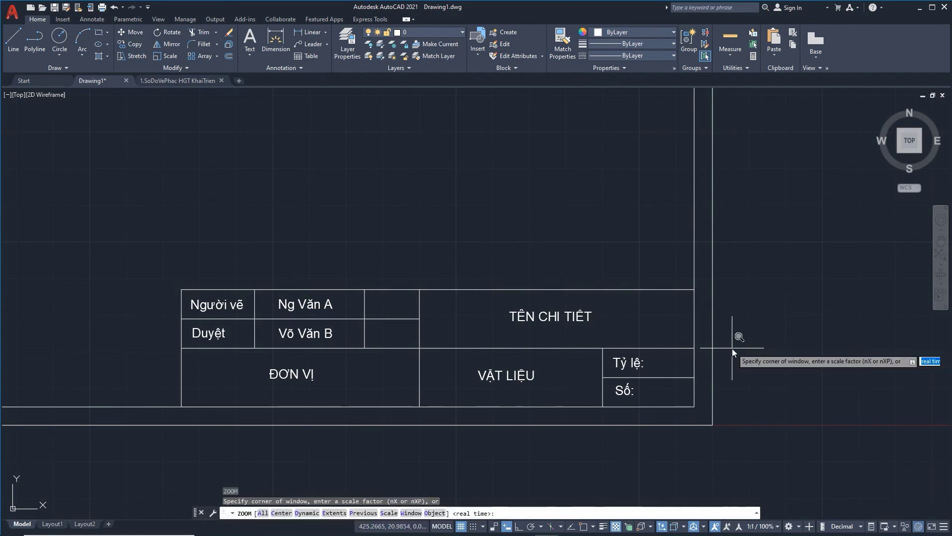
text(a)
key(Return)
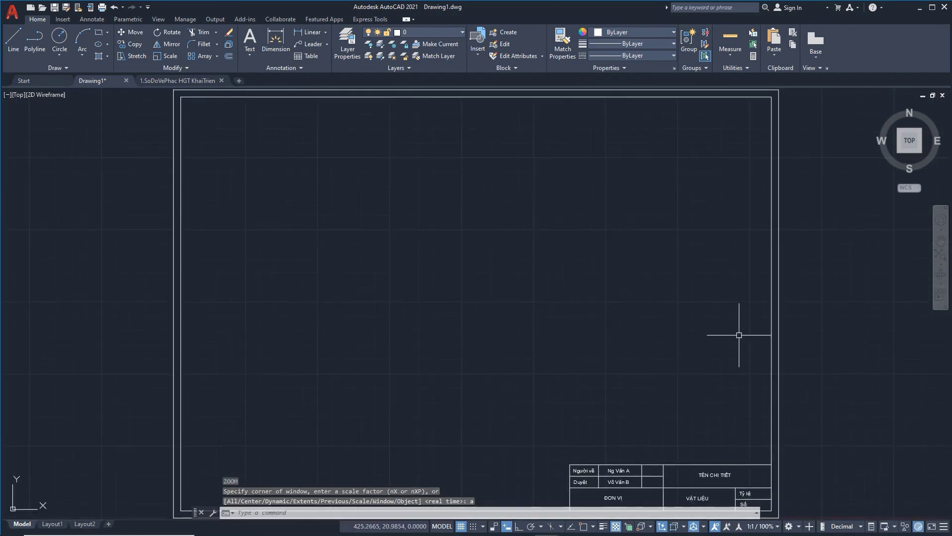